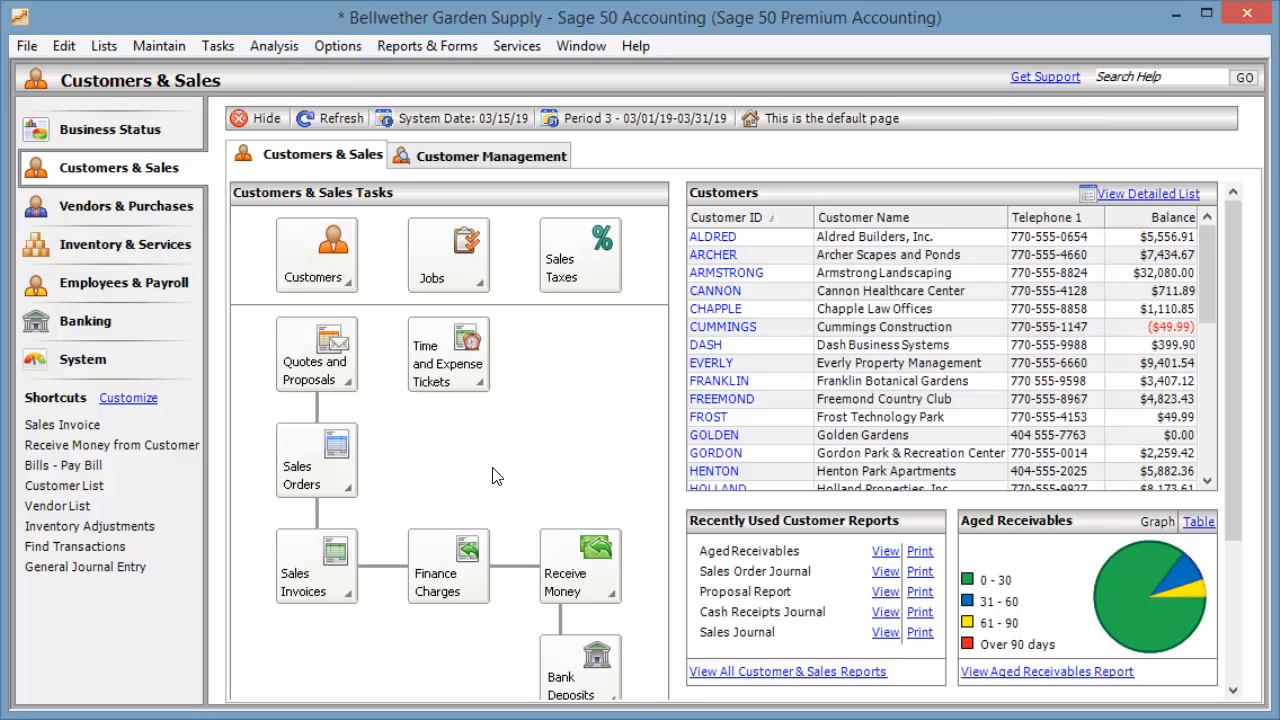
Step: Bring up the existing Franklin Botanical Gardens quote and set the Thistle Bird Seed Mix unit price to Price Level 2, 17.99
left_click(322, 370)
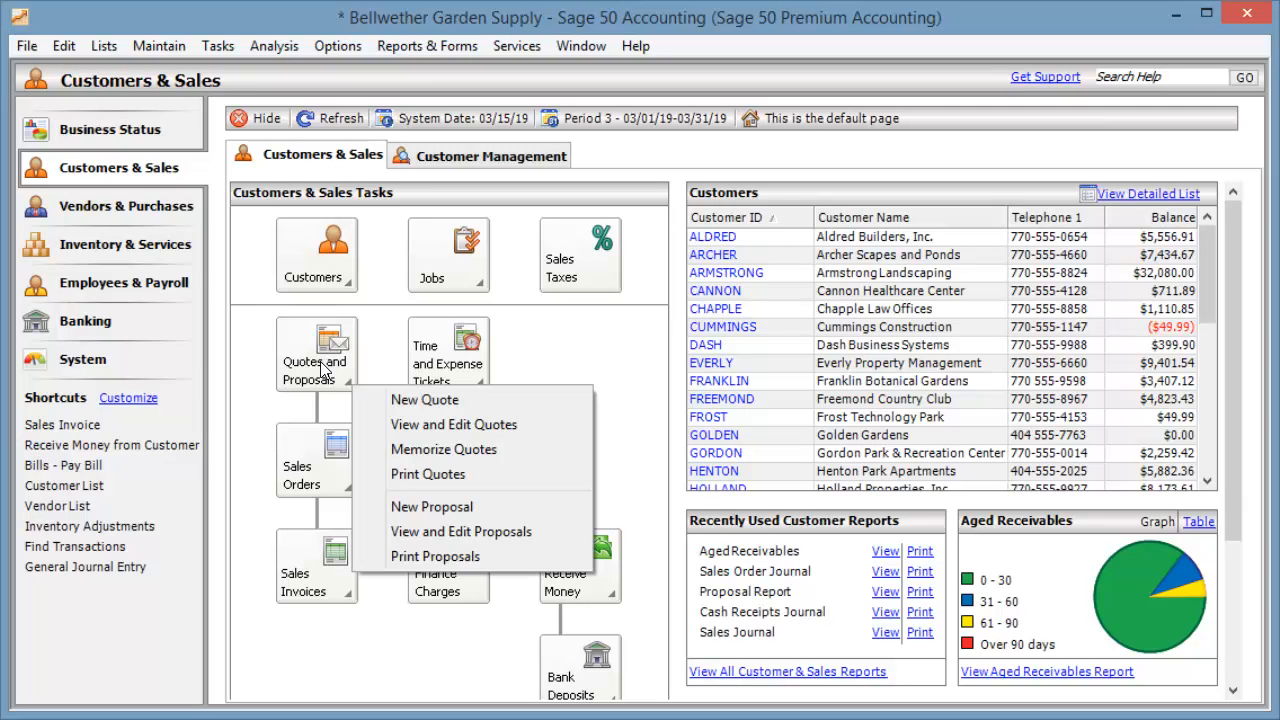
left_click(468, 402)
left_click(1151, 146)
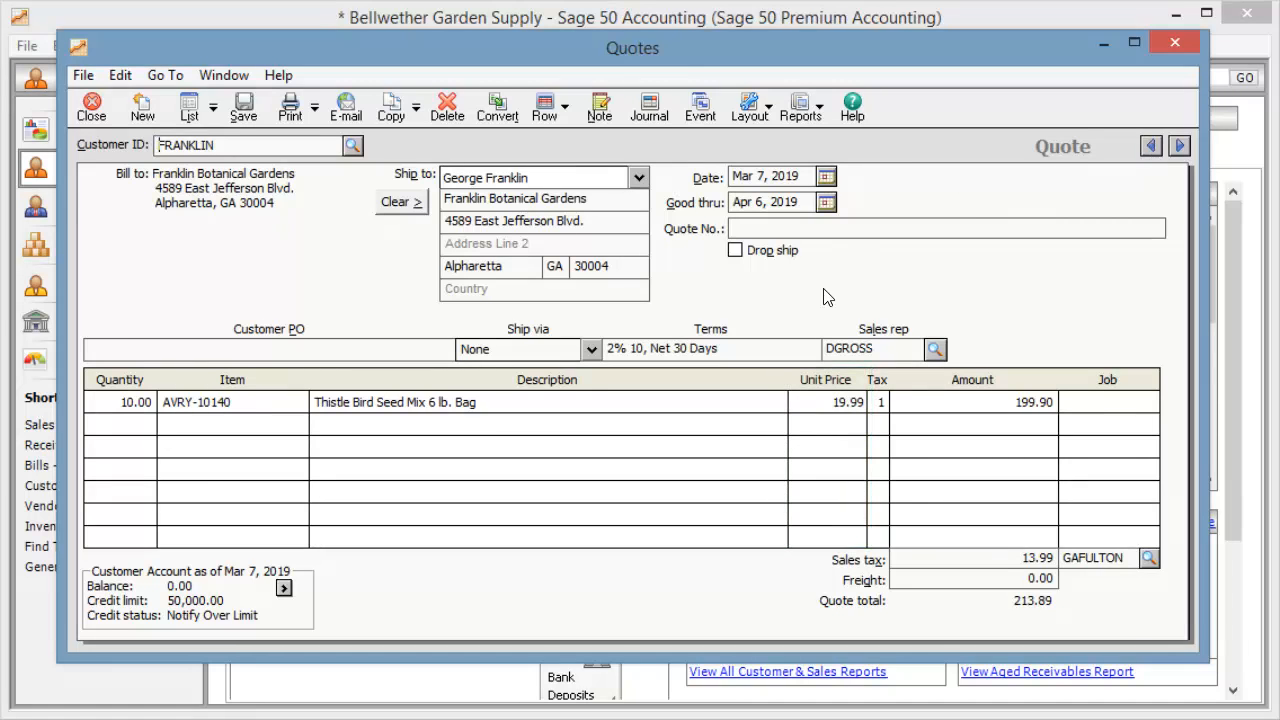
left_click(802, 404)
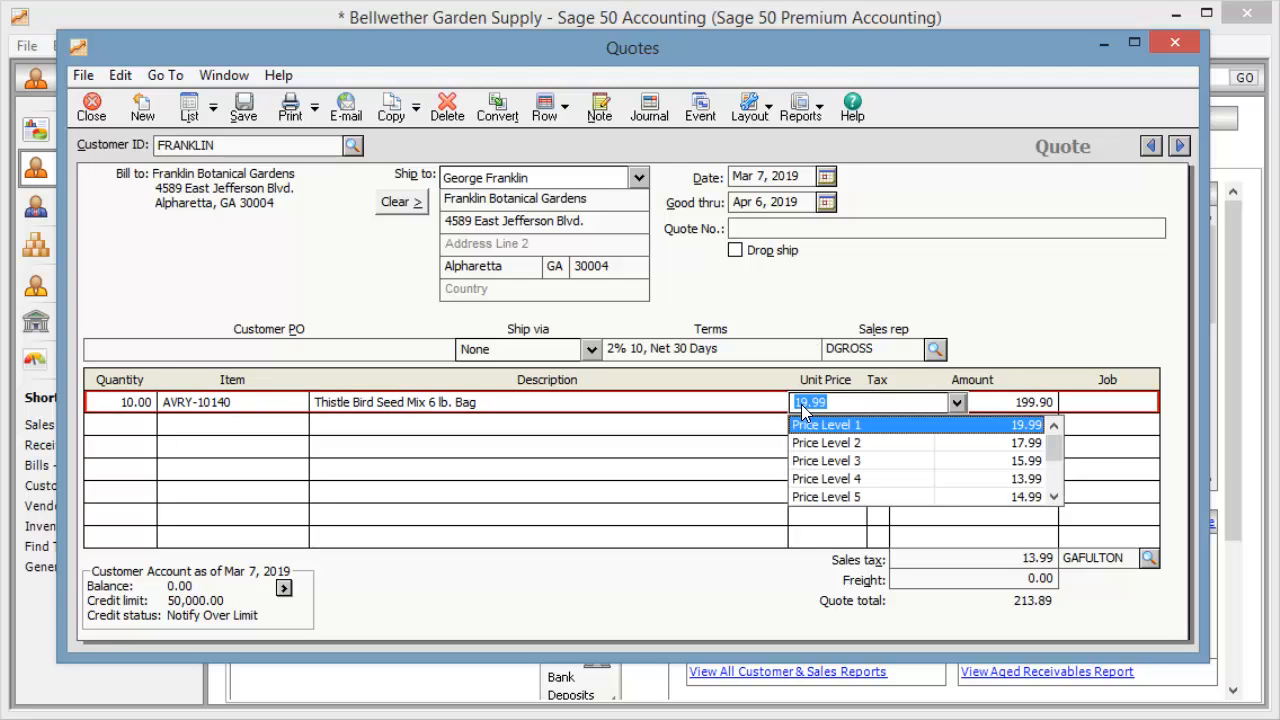
left_click(941, 445)
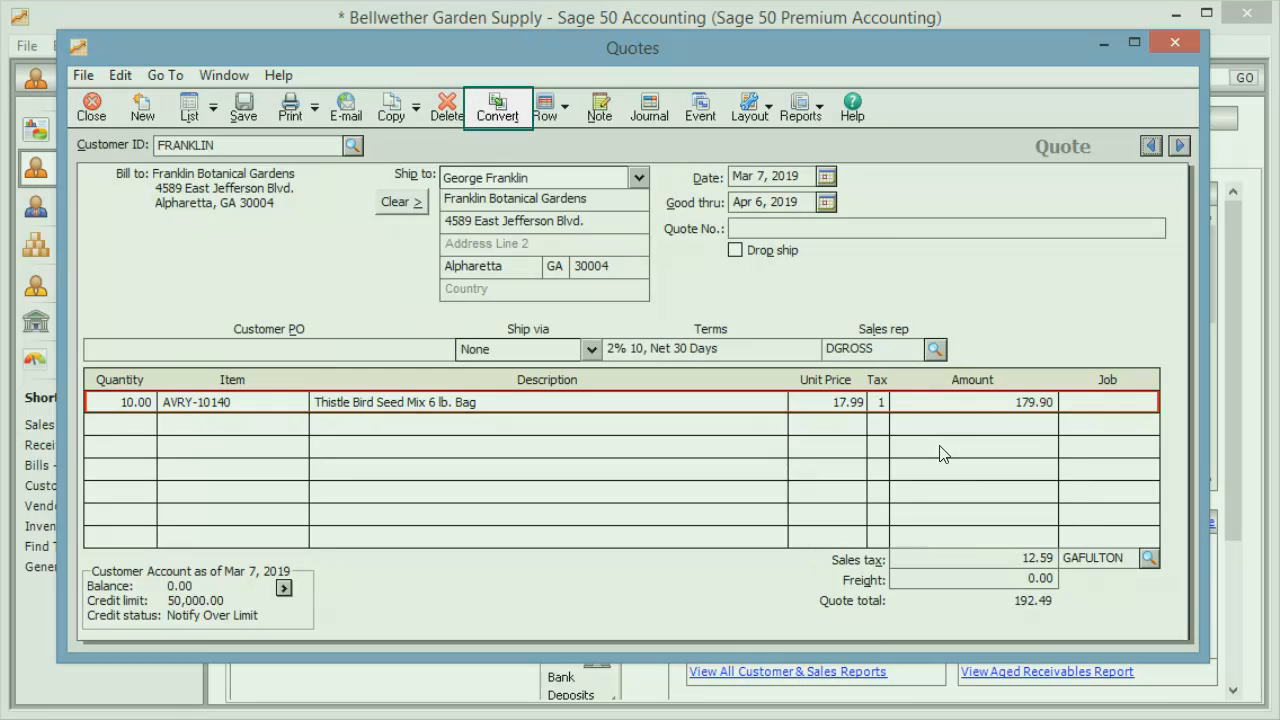
Step: Convert the Franklin Botanical Gardens quote to a Sales Order and close the Quotes window
left_click(498, 108)
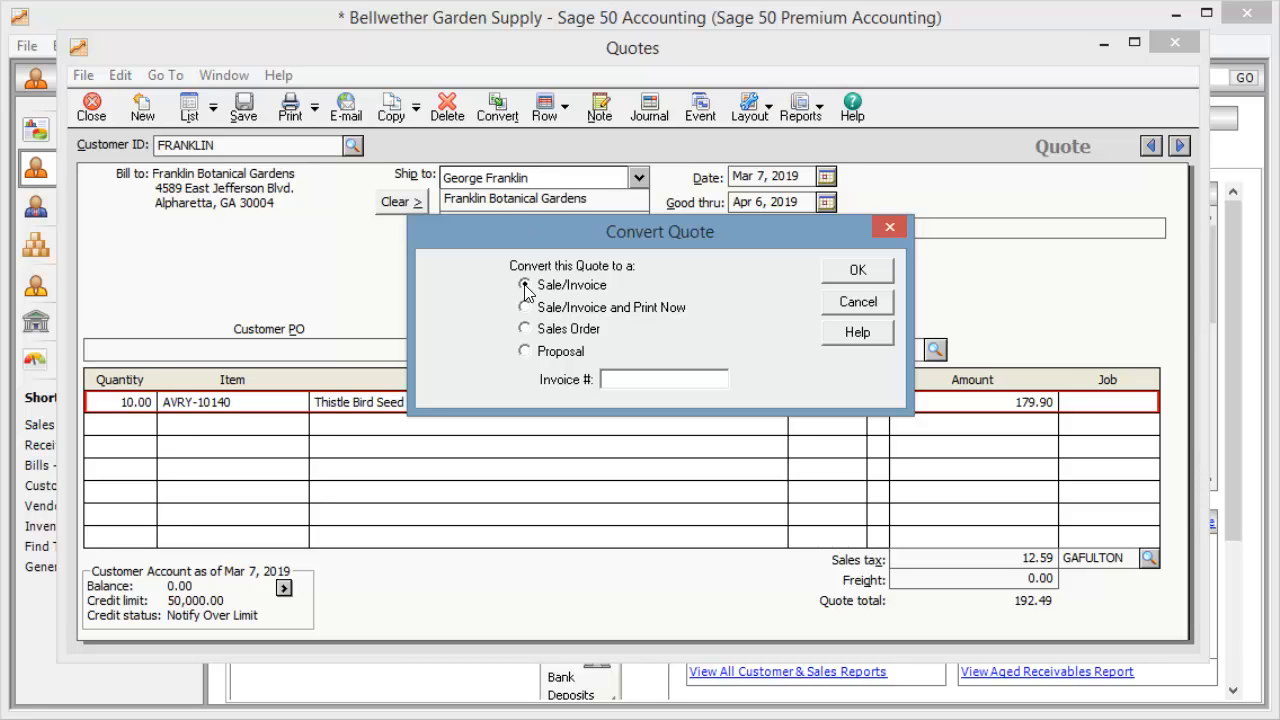
left_click(525, 331)
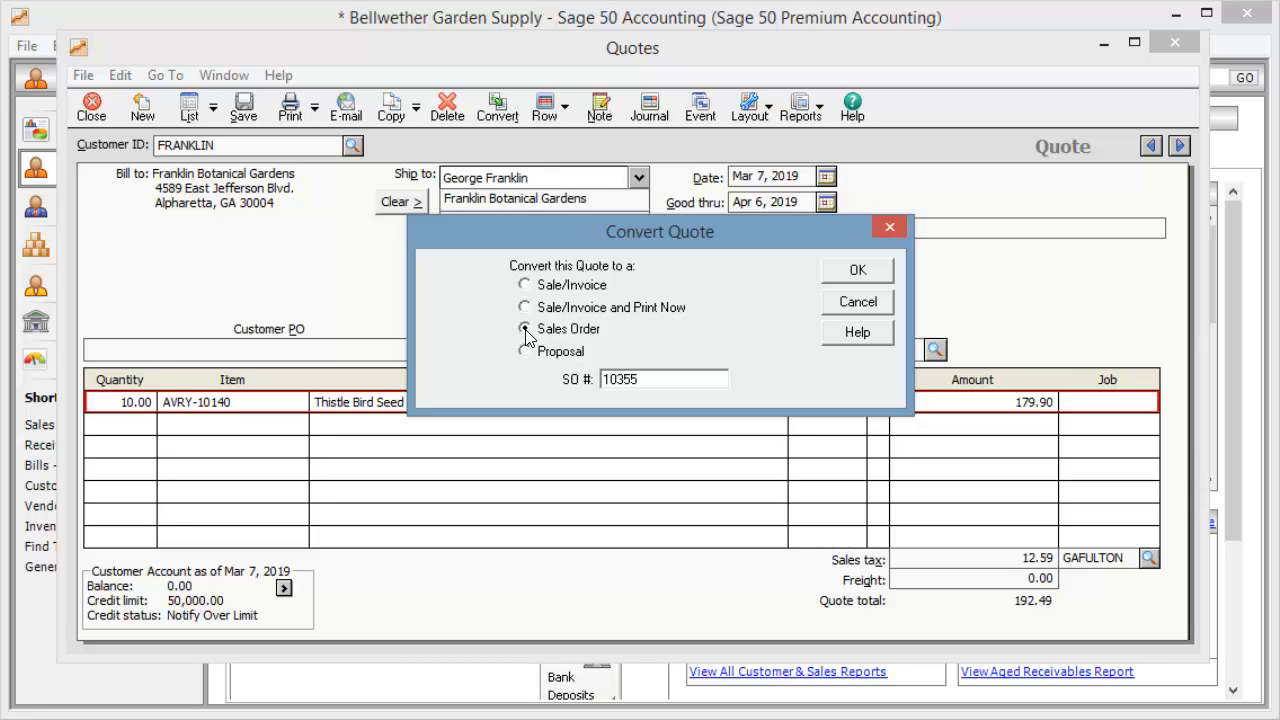
left_click(850, 276)
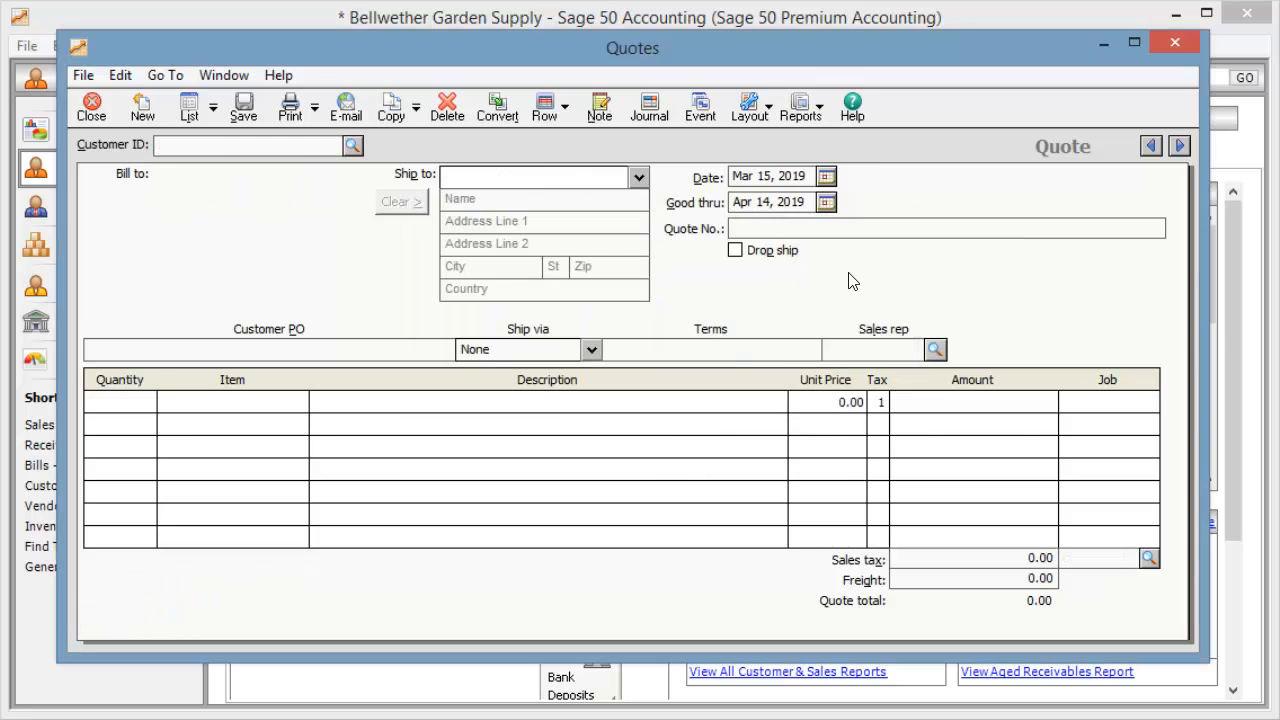
left_click(87, 108)
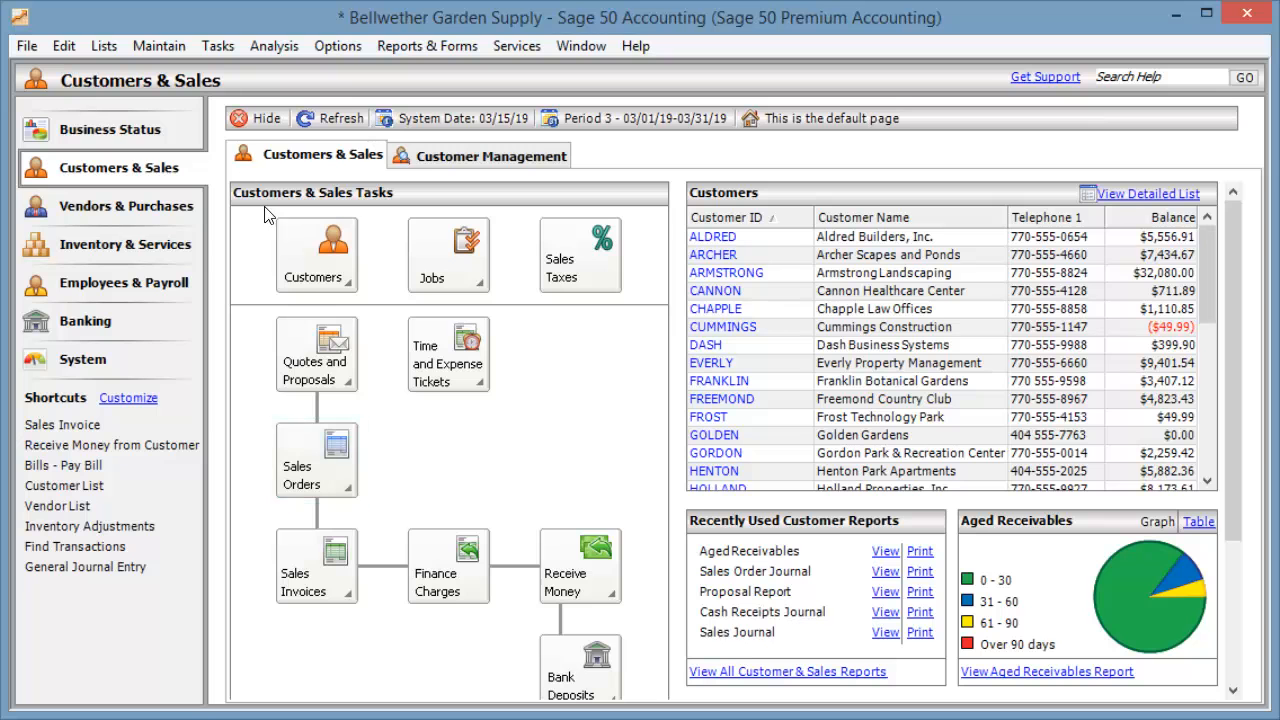
Step: Open the Sales Orders window, review the existing Armstrong Landscaping sales order and close the window
left_click(313, 460)
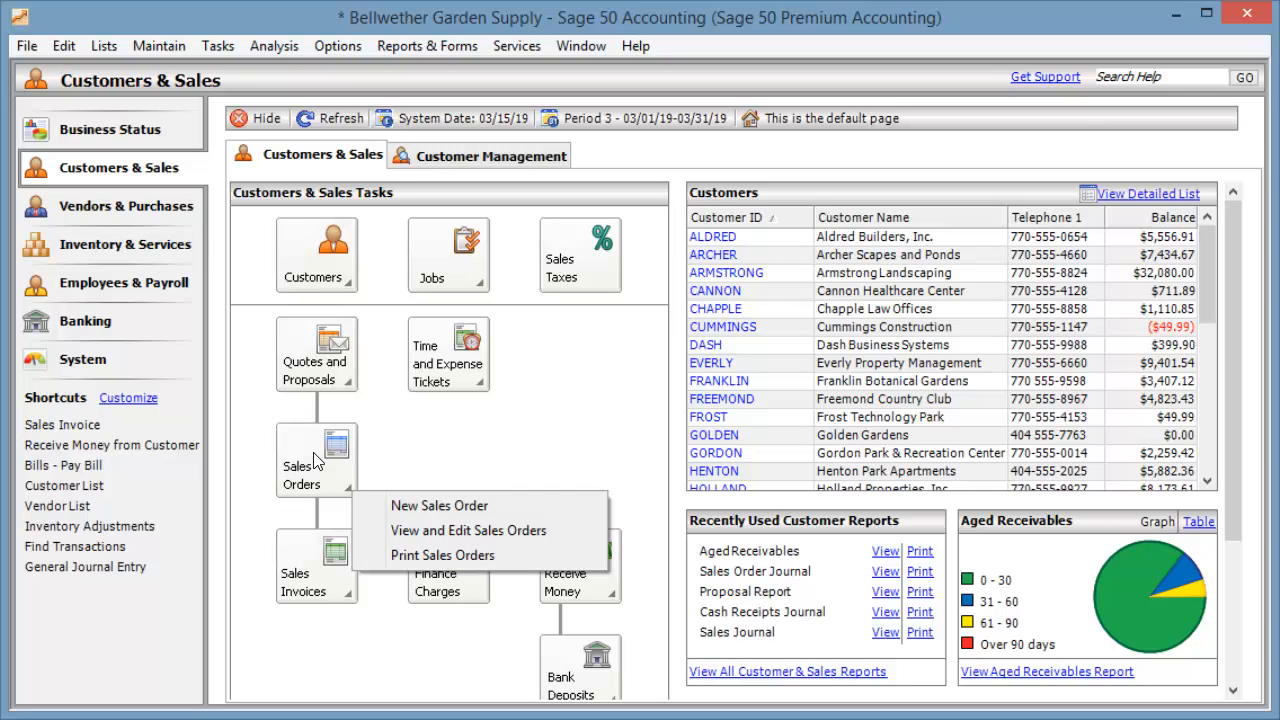
left_click(446, 509)
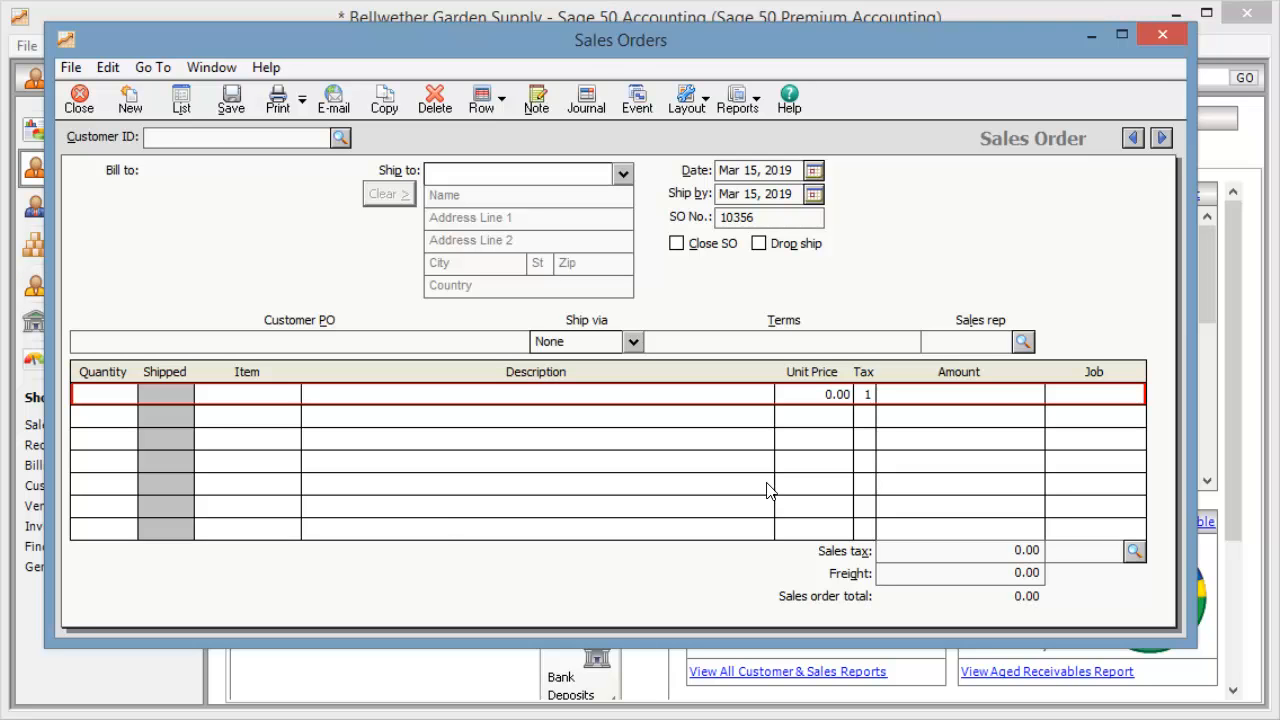
left_click(1133, 138)
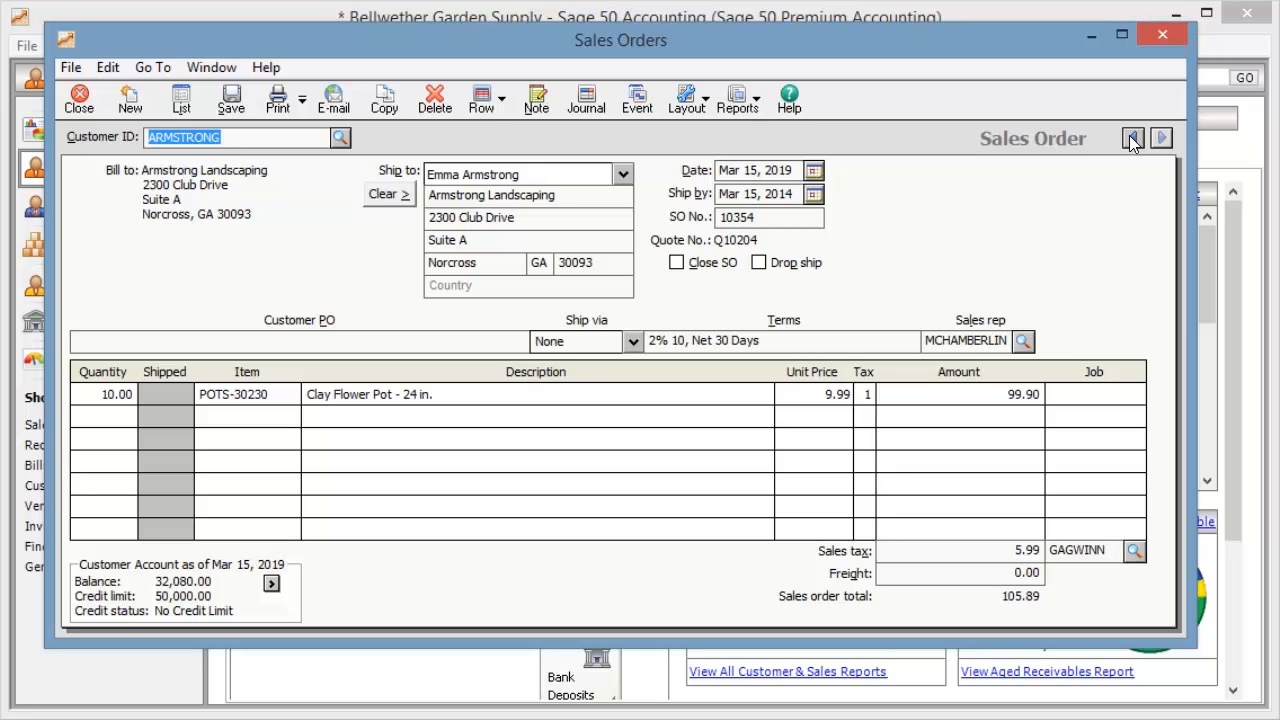
left_click(73, 96)
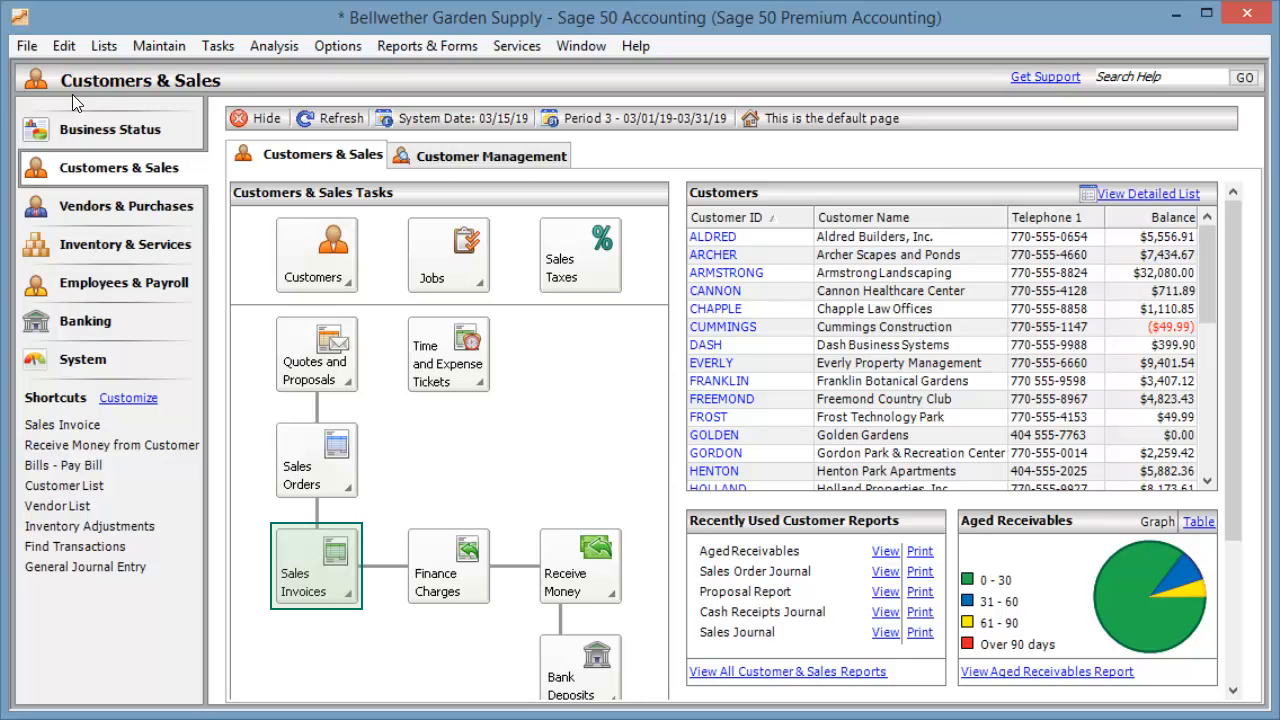
Step: Start a new sales invoice for Archer Scapes and Ponds and apply it to the customer's last listed open sales order
left_click(313, 578)
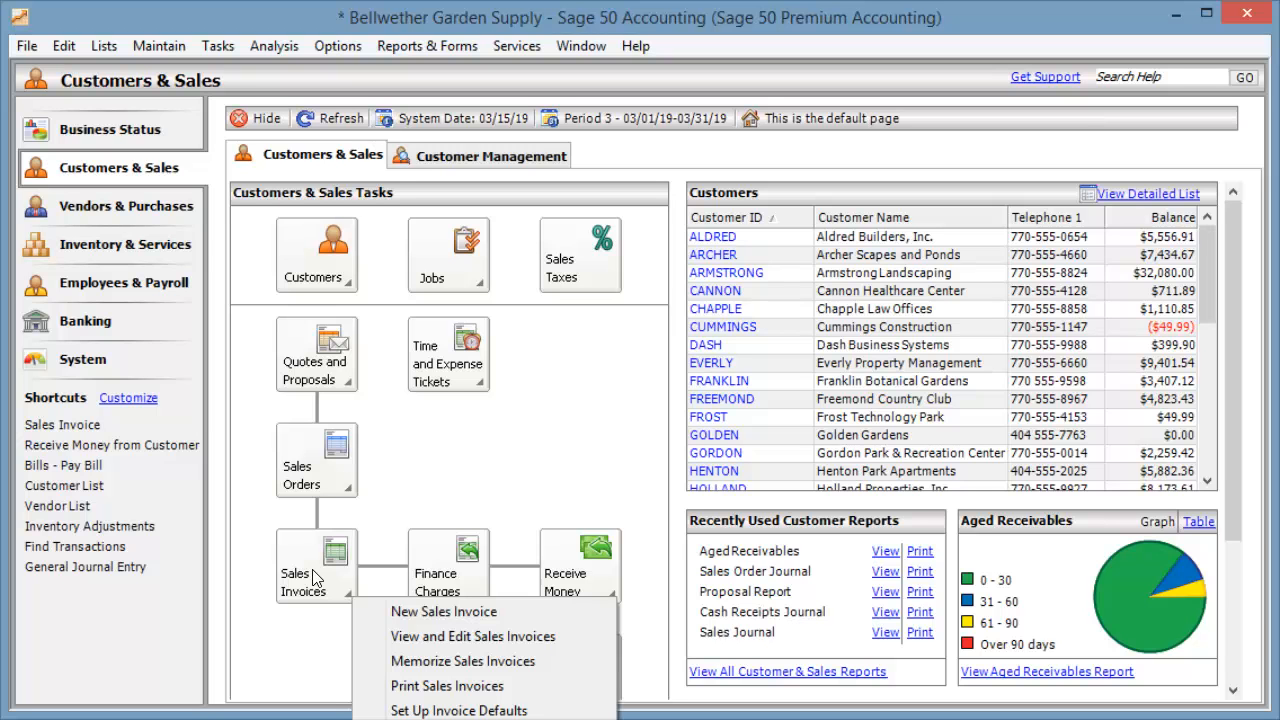
left_click(439, 613)
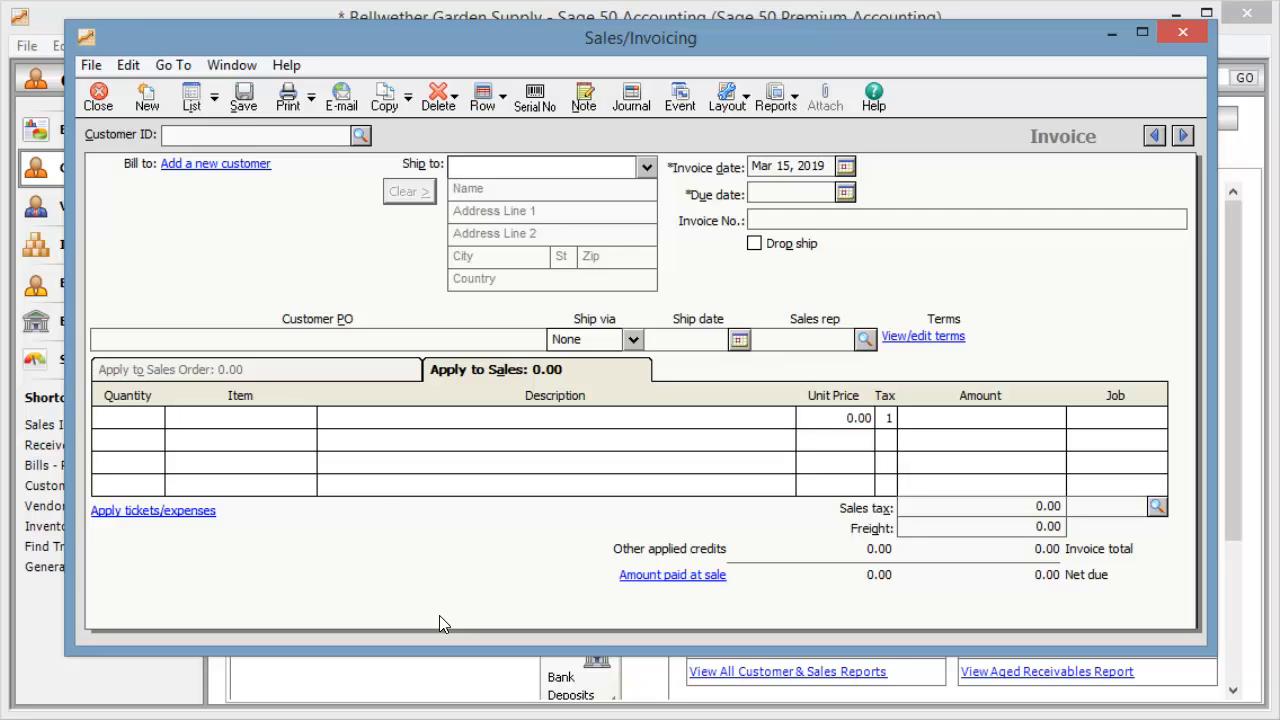
left_click(360, 135)
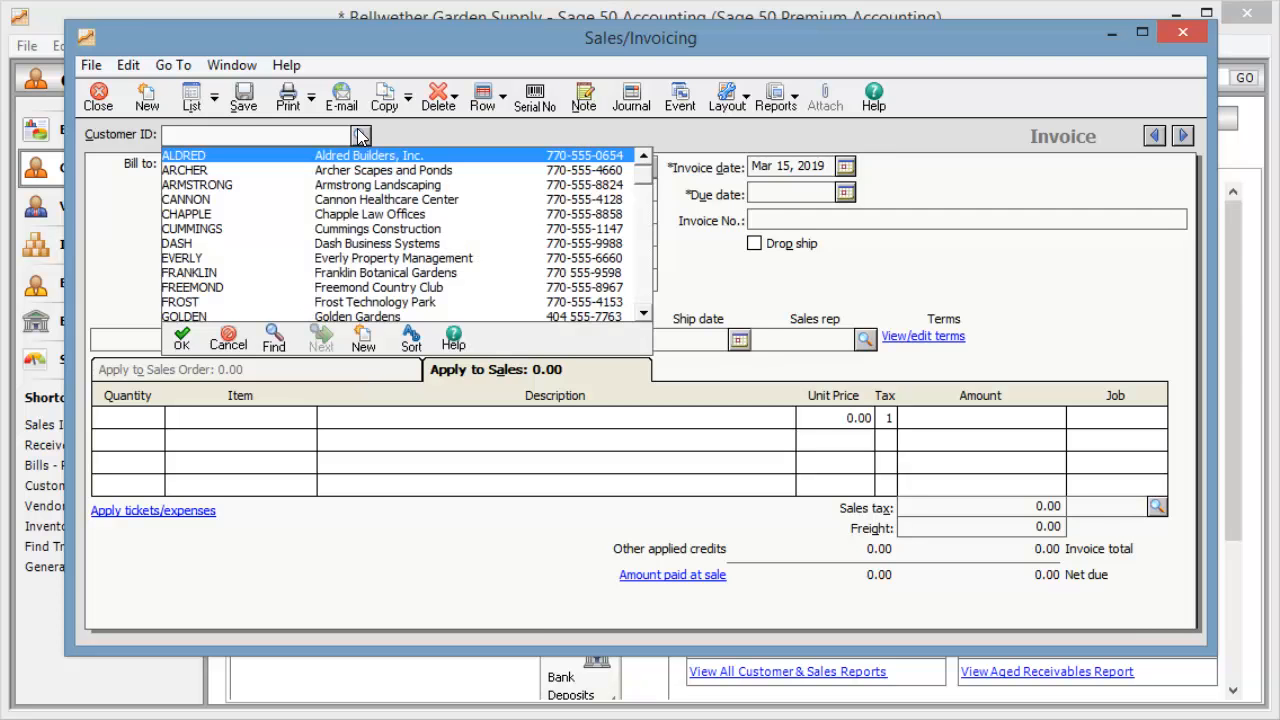
left_click(250, 175)
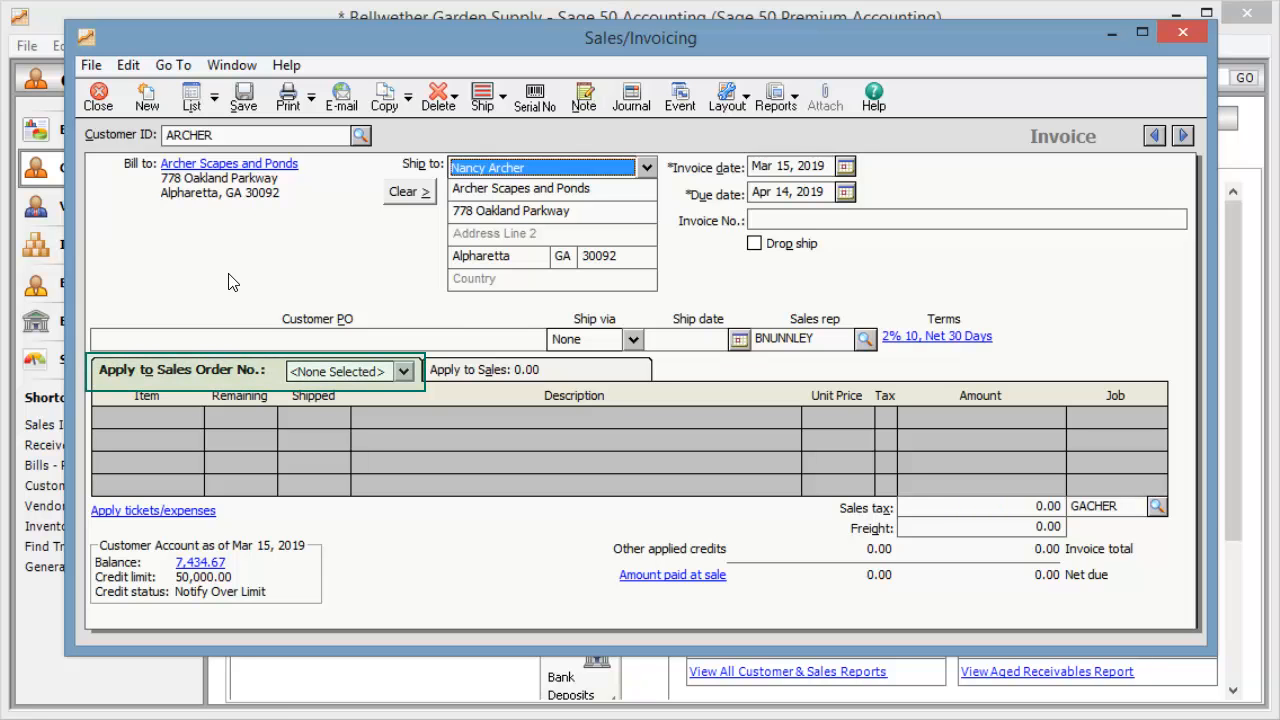
left_click(403, 372)
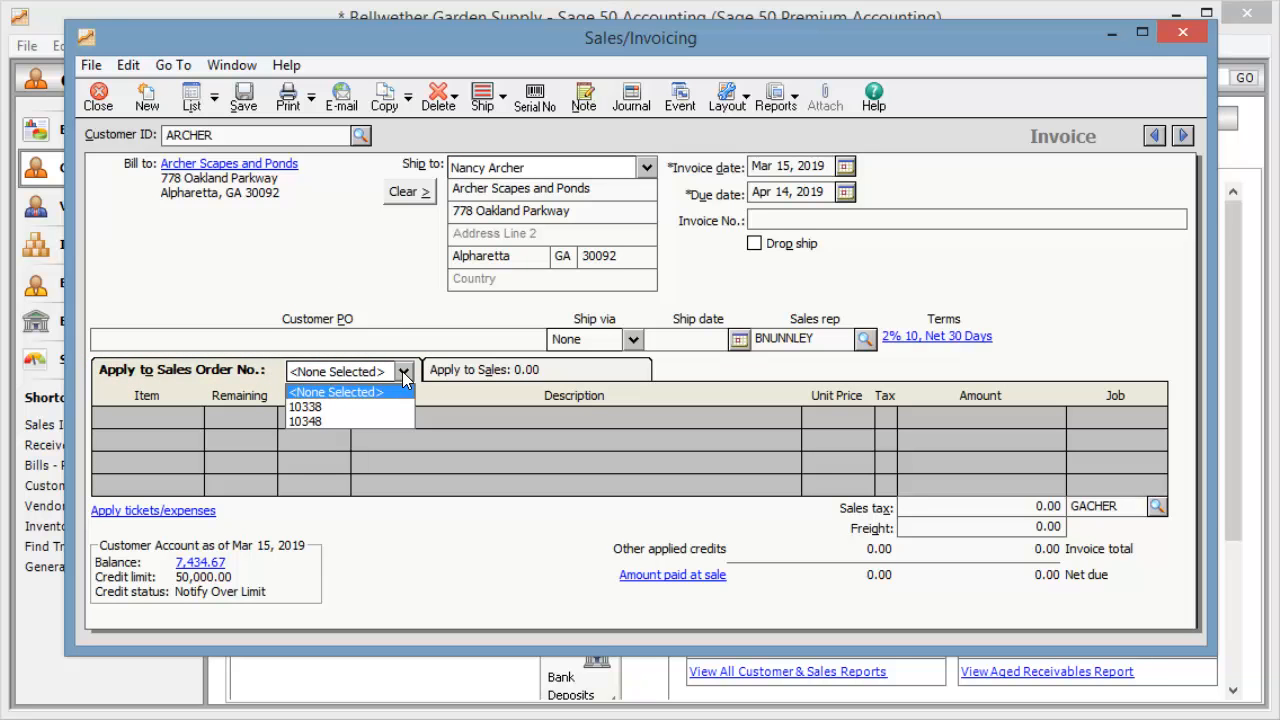
left_click(306, 421)
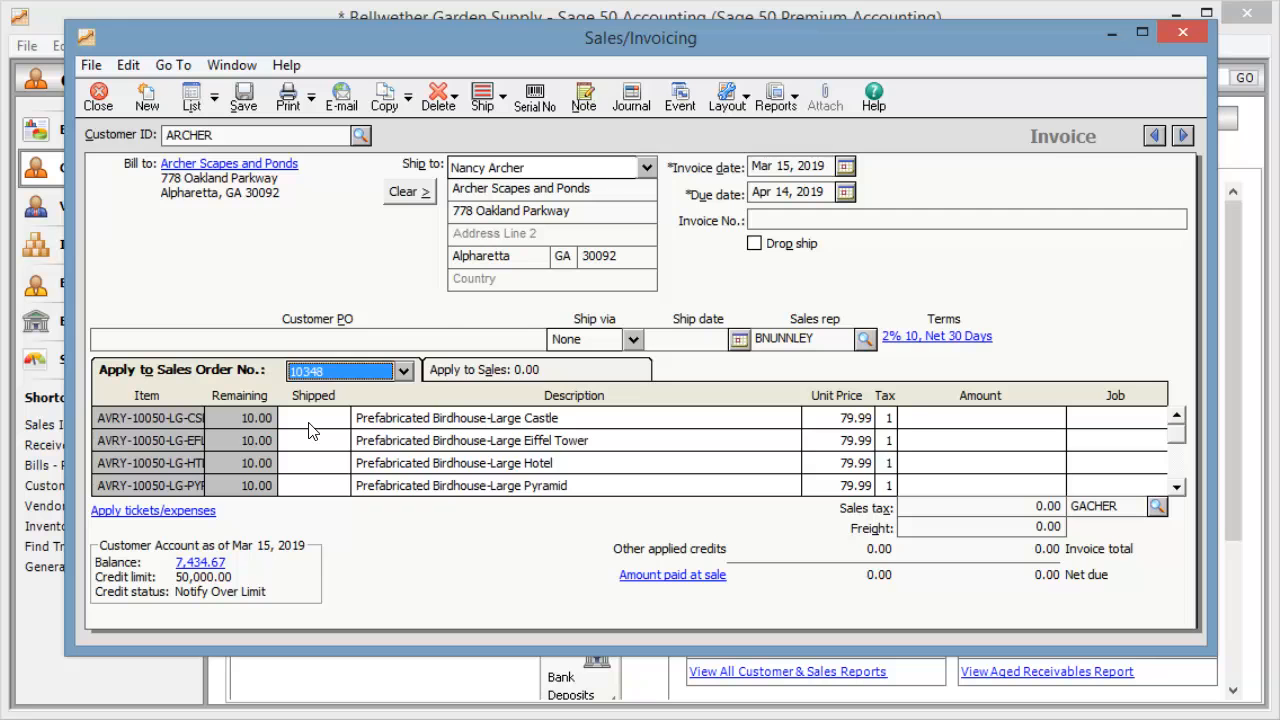
Step: Mark all items on the Archer Scapes and Ponds sales order as shipped and save the invoice
left_click(485, 103)
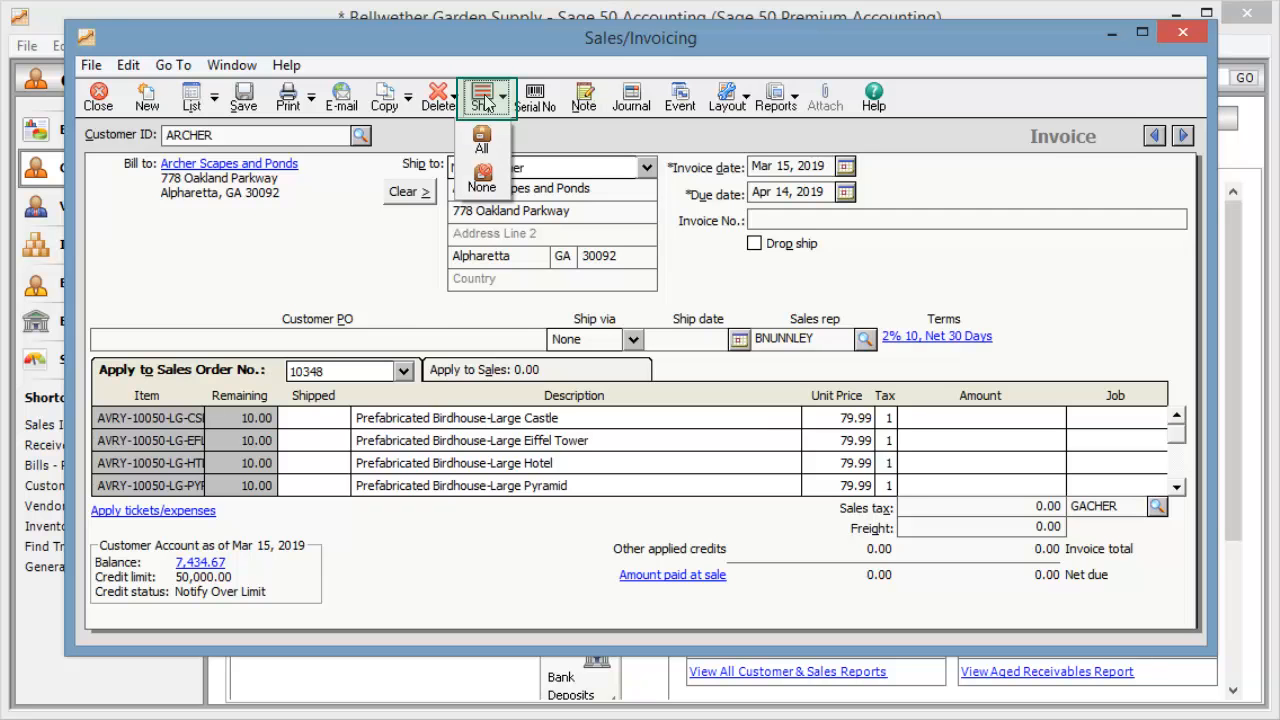
left_click(481, 142)
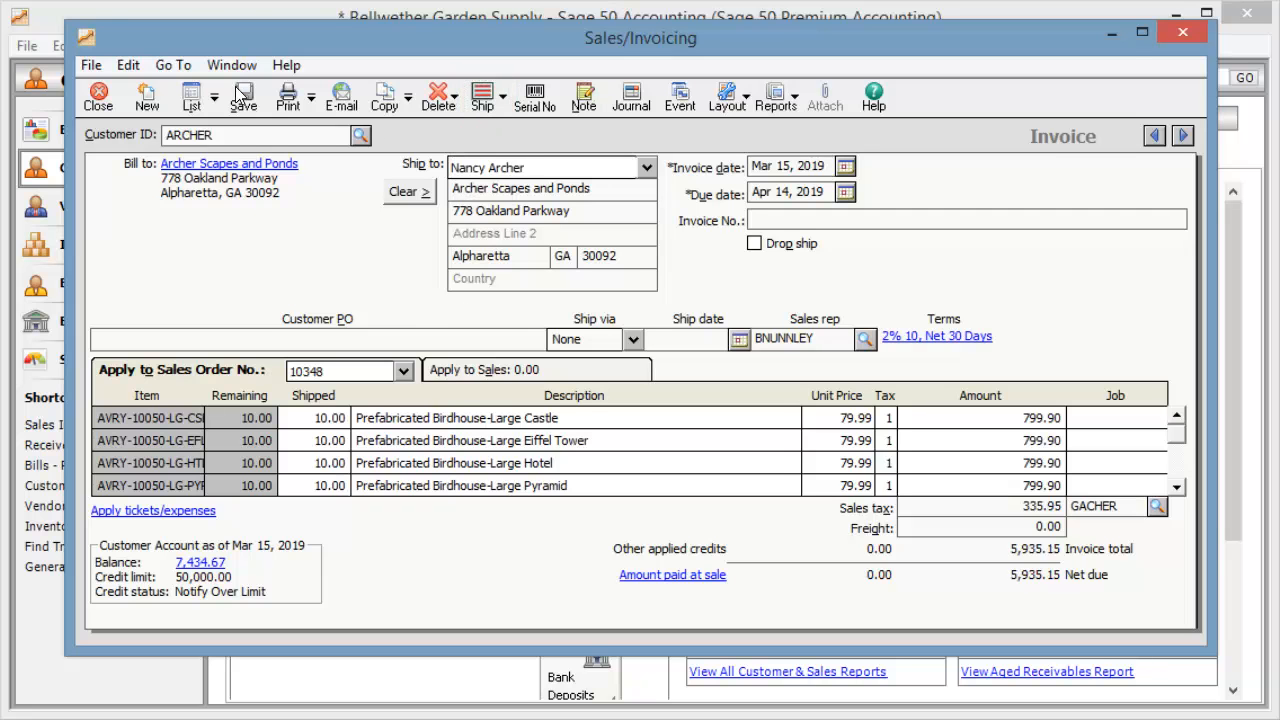
left_click(243, 97)
Step: Invoice Golden Gardens for one EQLW-14150 lawn and weed trimmer without a sales order, then save and close the invoice window
left_click(361, 134)
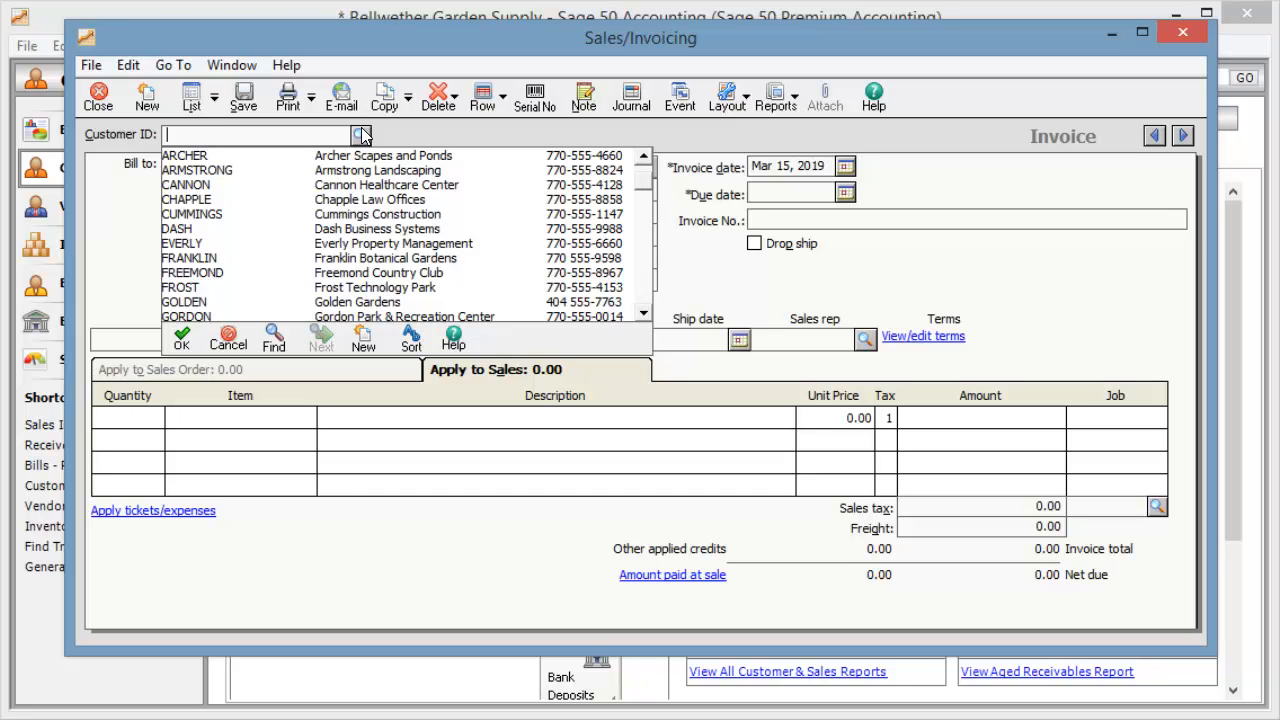
double_click(256, 302)
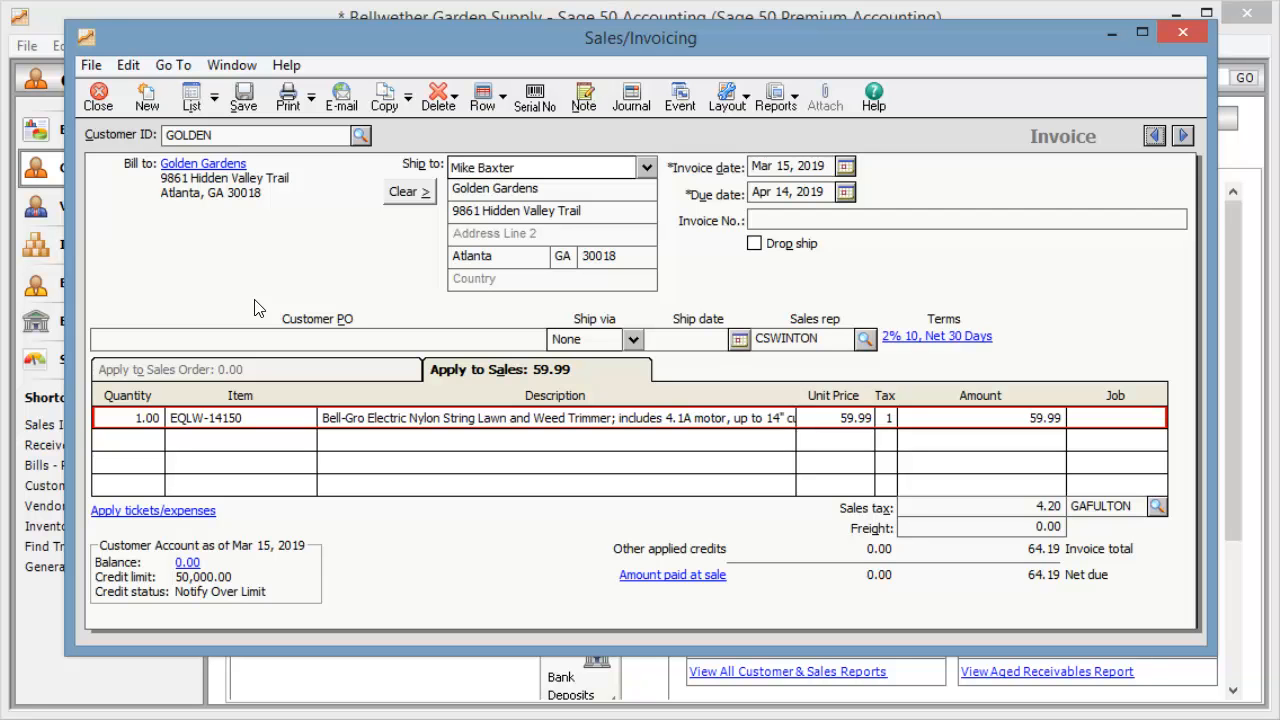
left_click(240, 97)
left_click(97, 90)
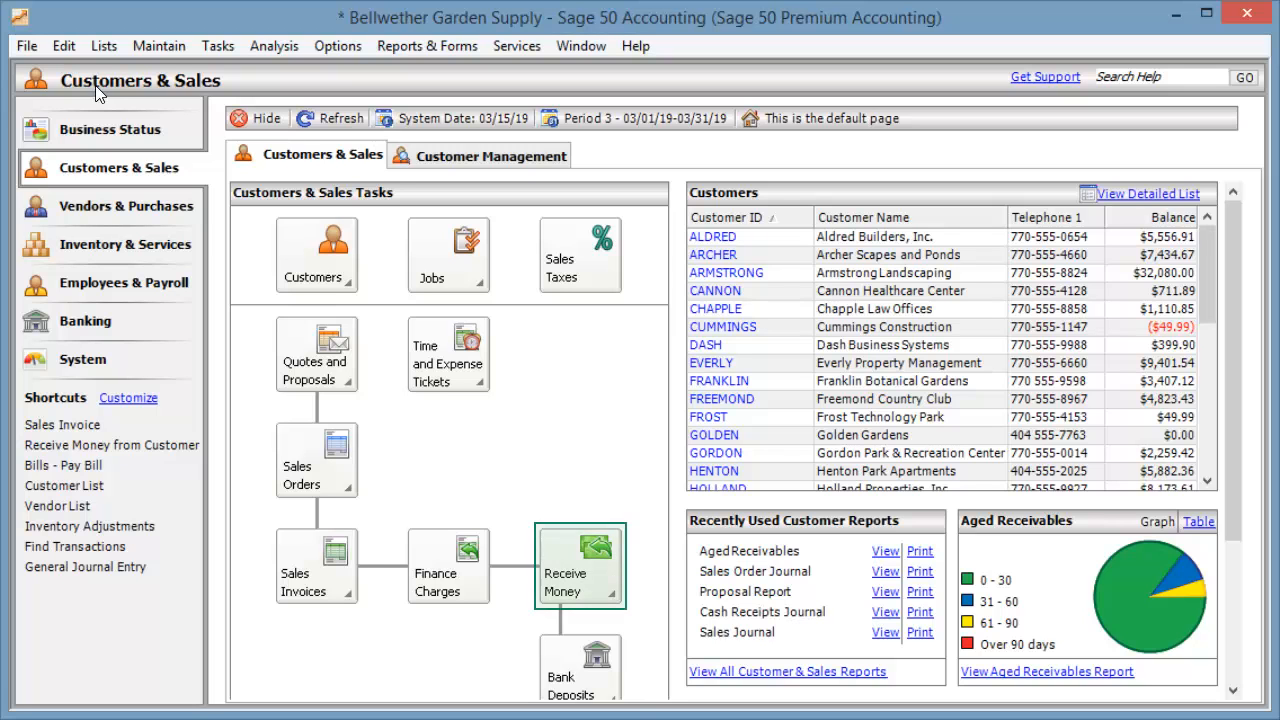
Step: Record and save a check receipt from Golden Gardens, reference 1234, for three AVRY-10140 Thistle Bird Seed Mix bags
left_click(587, 570)
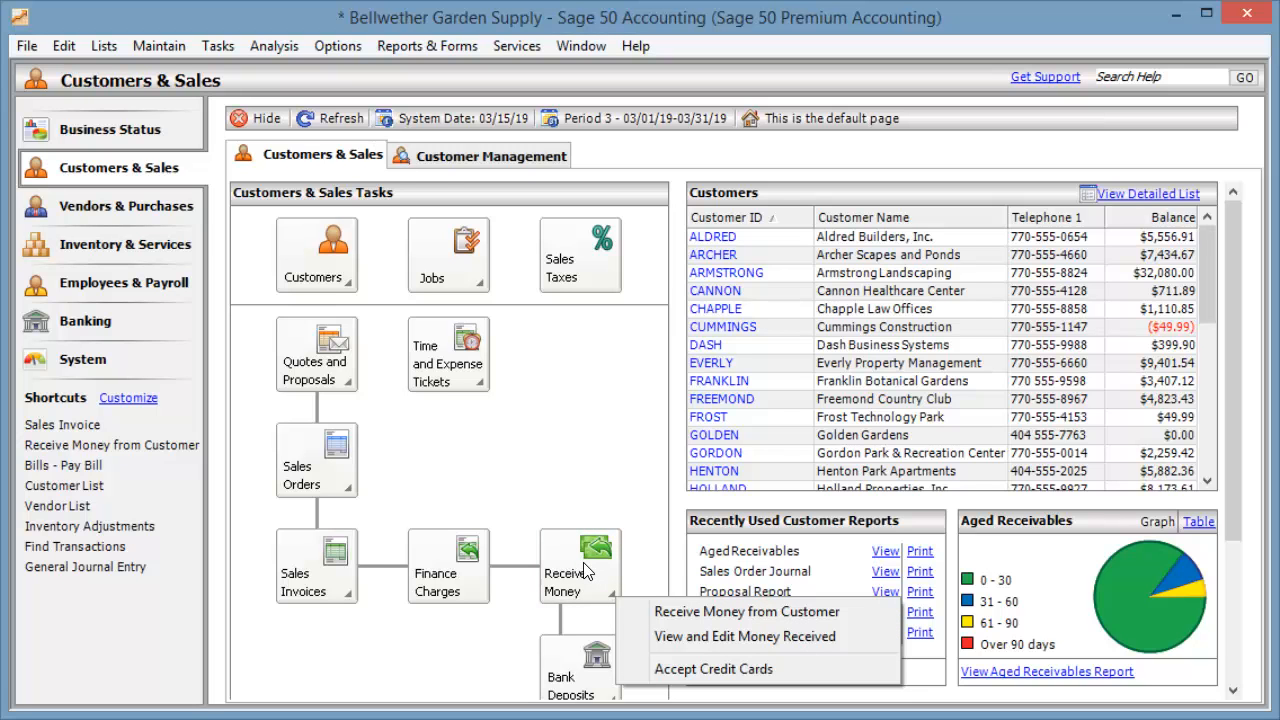
left_click(708, 612)
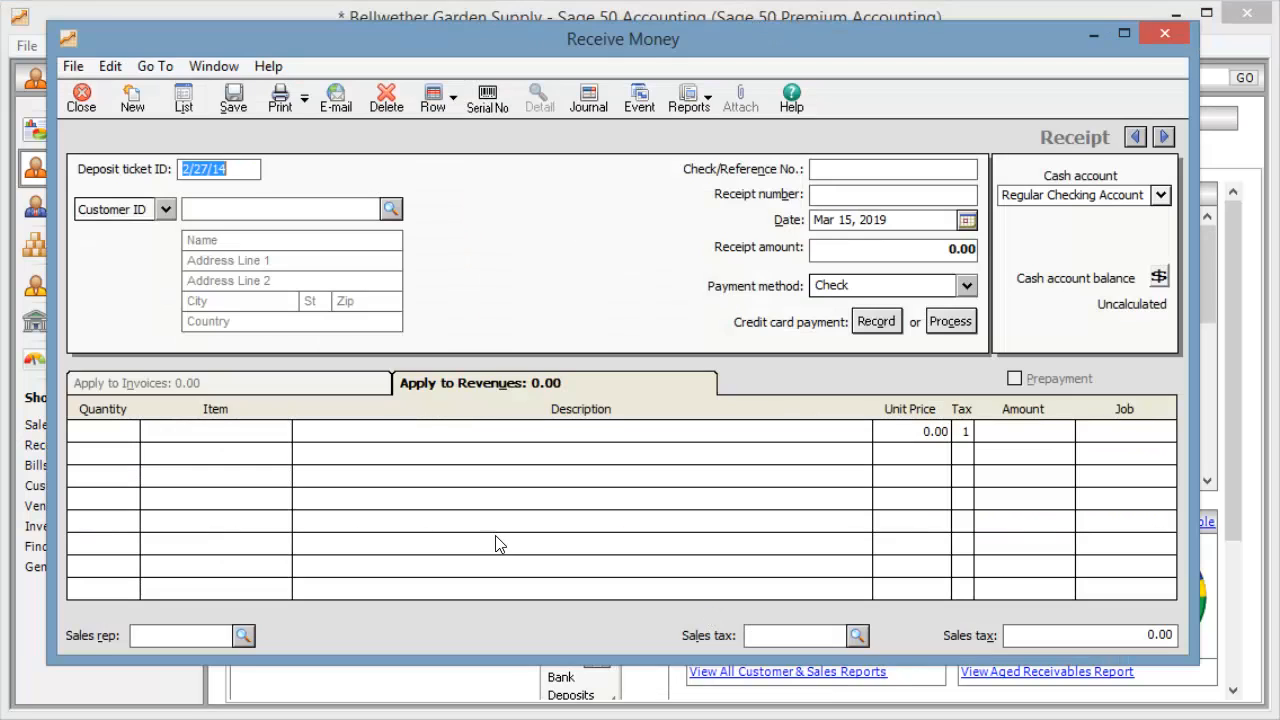
left_click(393, 209)
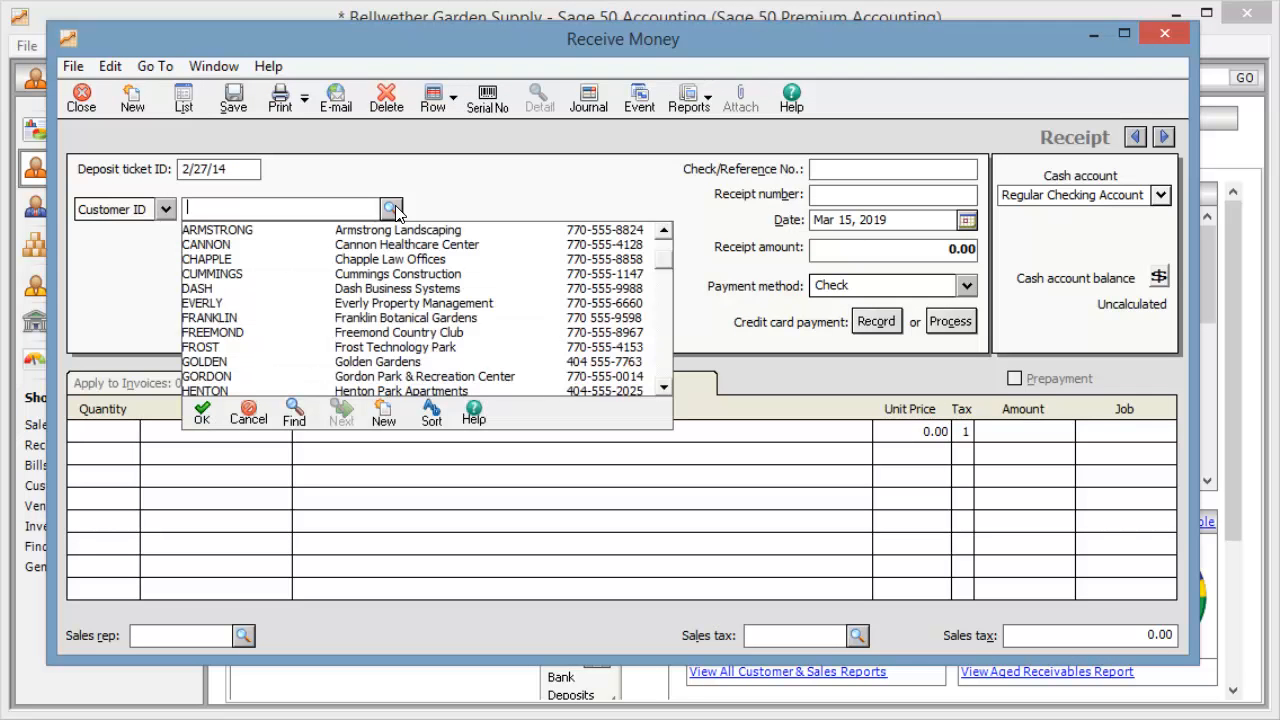
double_click(254, 360)
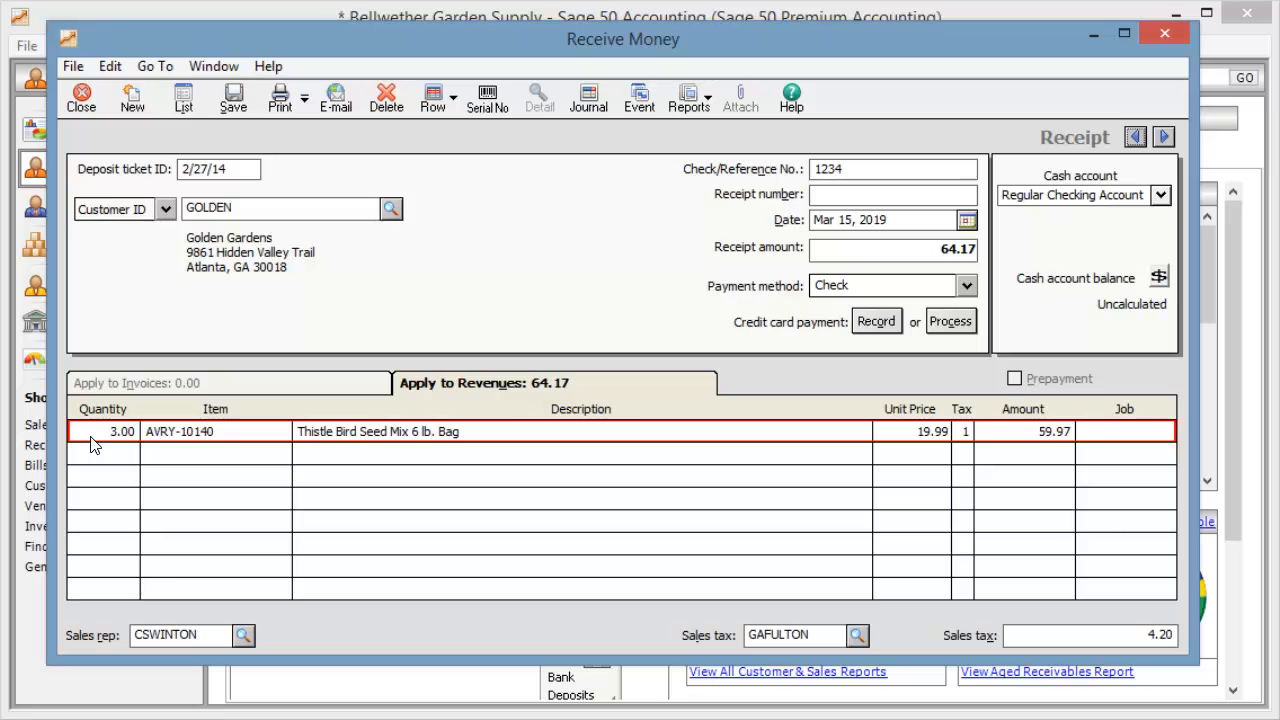
left_click(235, 97)
Step: Start a receipt for Archer Scapes and Ponds and mark all three of its open invoices as paid
left_click(392, 209)
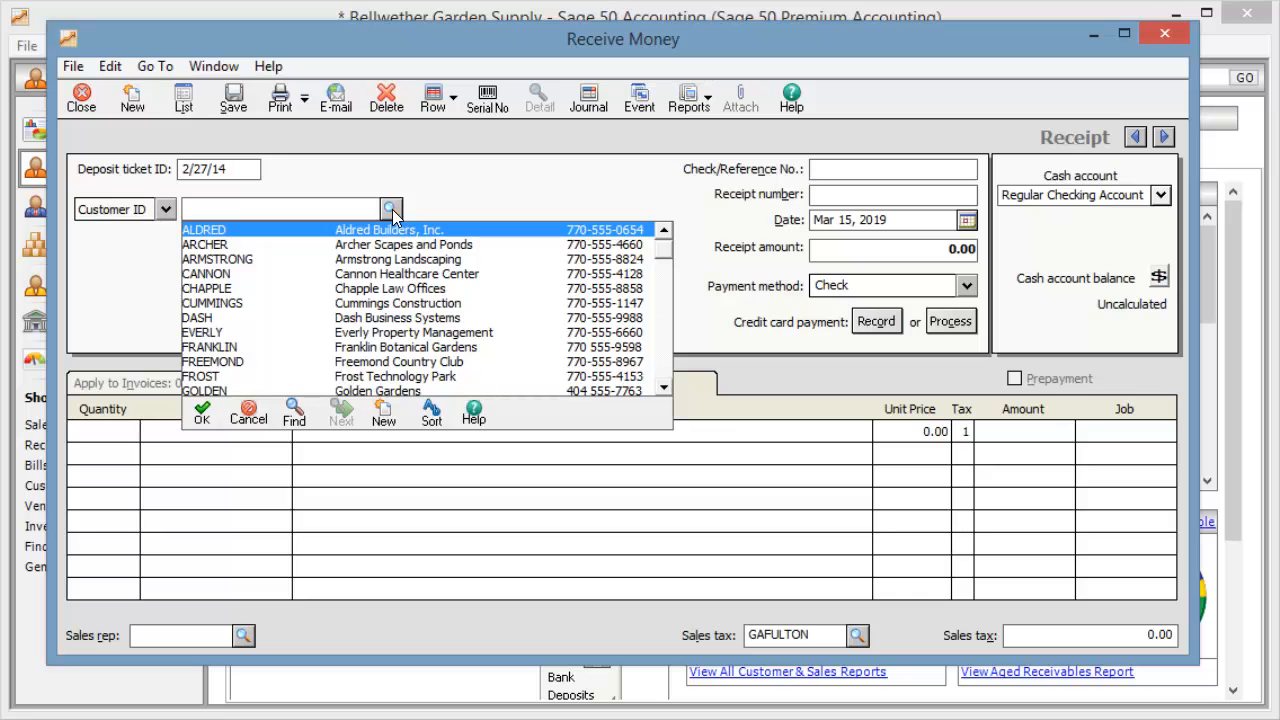
double_click(365, 246)
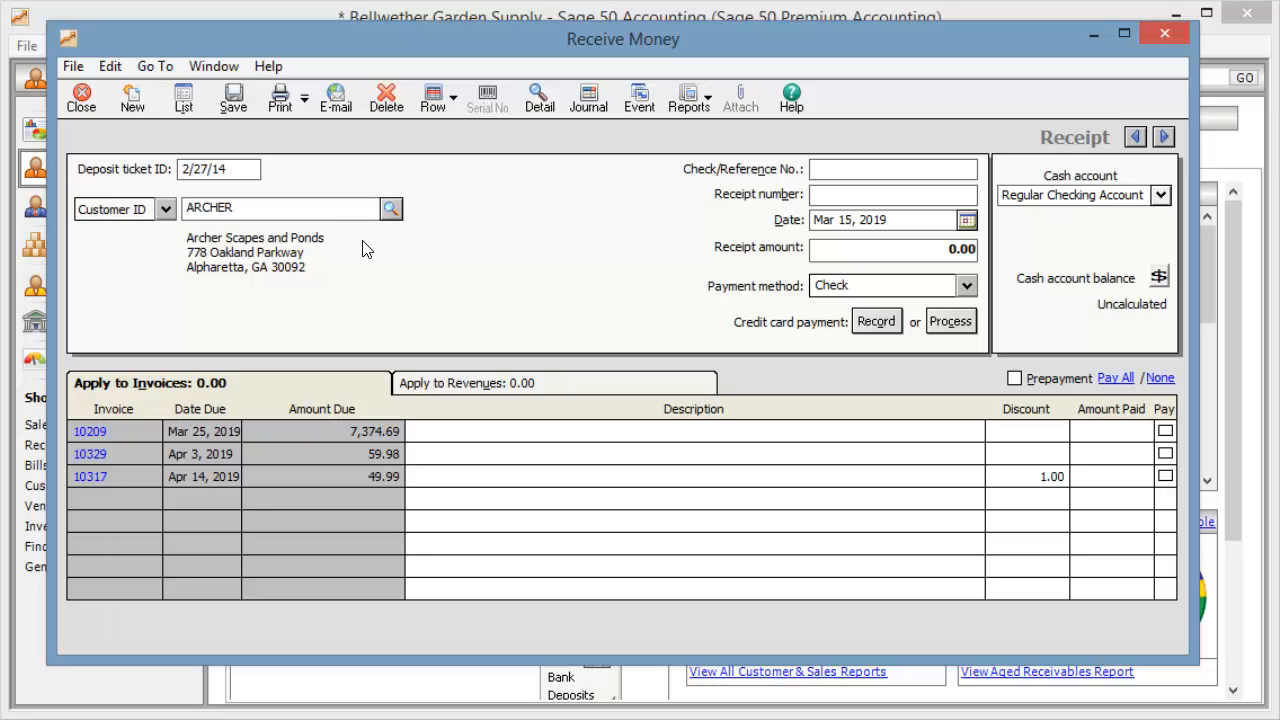
left_click(1165, 431)
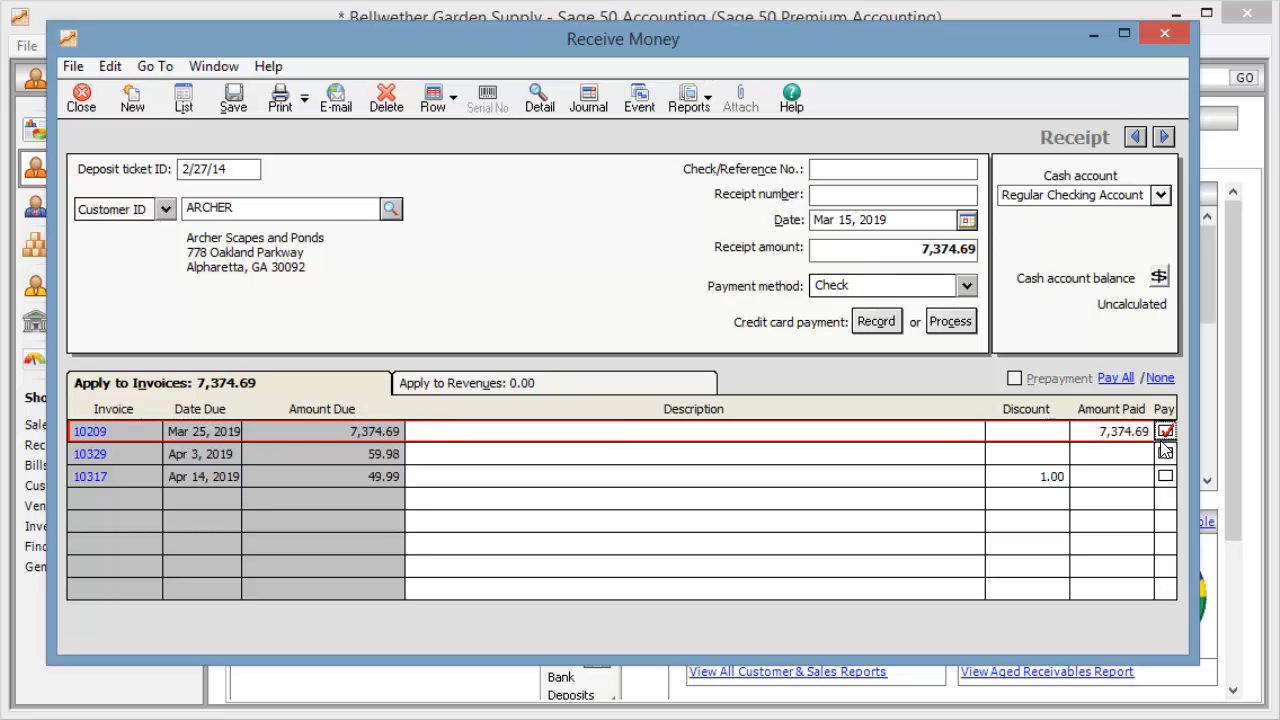
left_click(1165, 454)
left_click(1165, 476)
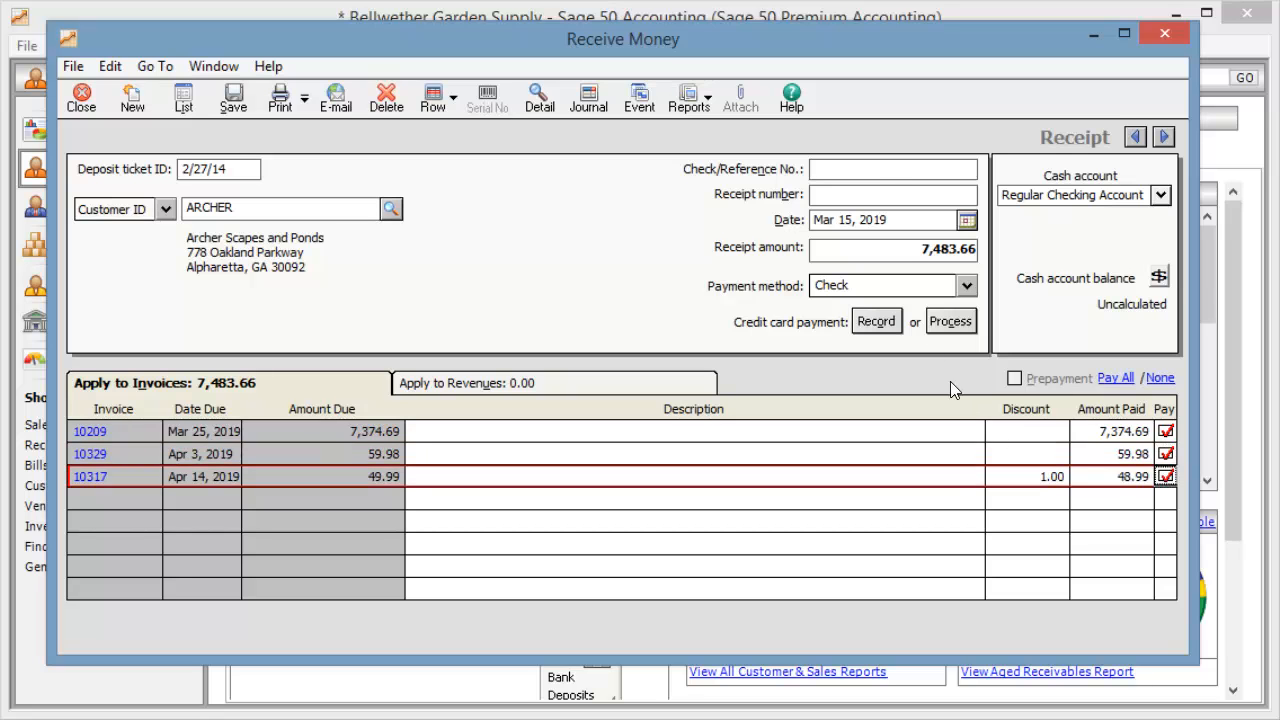
Step: Enter check/reference number 2358, dismiss the credit card payment information without recording anything, and save the Archer Scapes and Ponds receipt
left_click(898, 172)
type("2358")
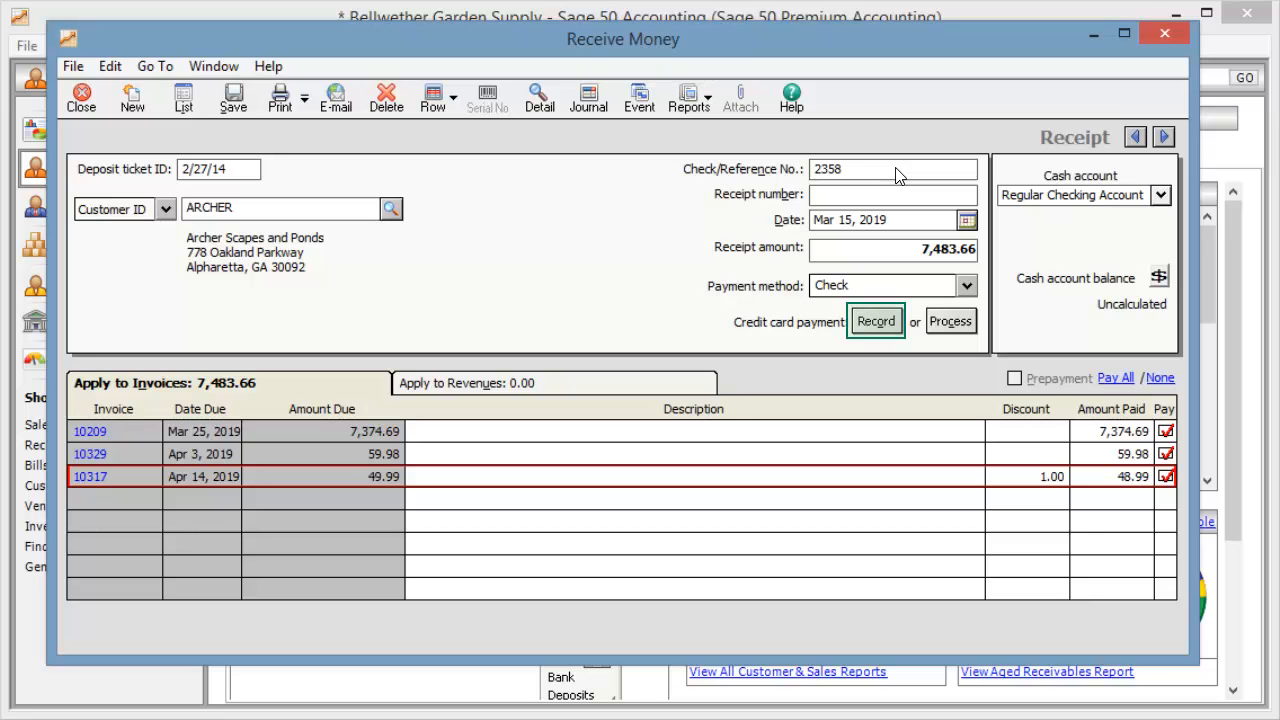
left_click(887, 328)
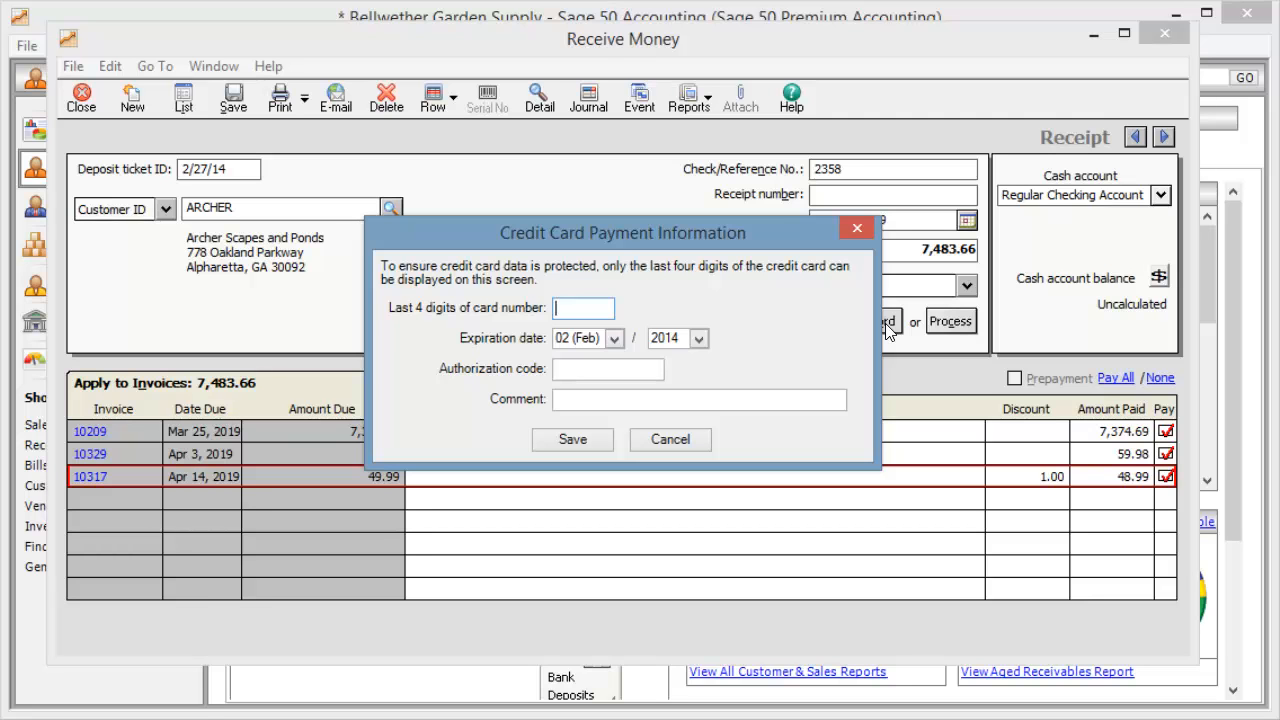
left_click(668, 441)
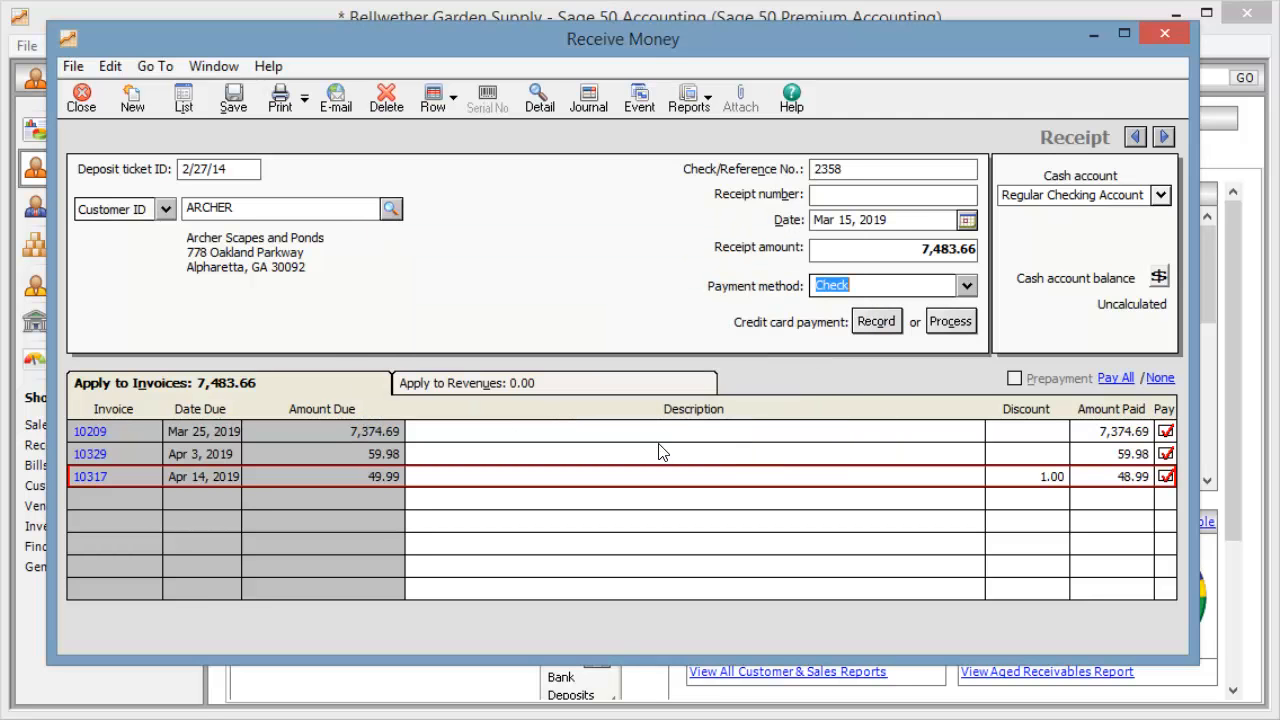
left_click(232, 97)
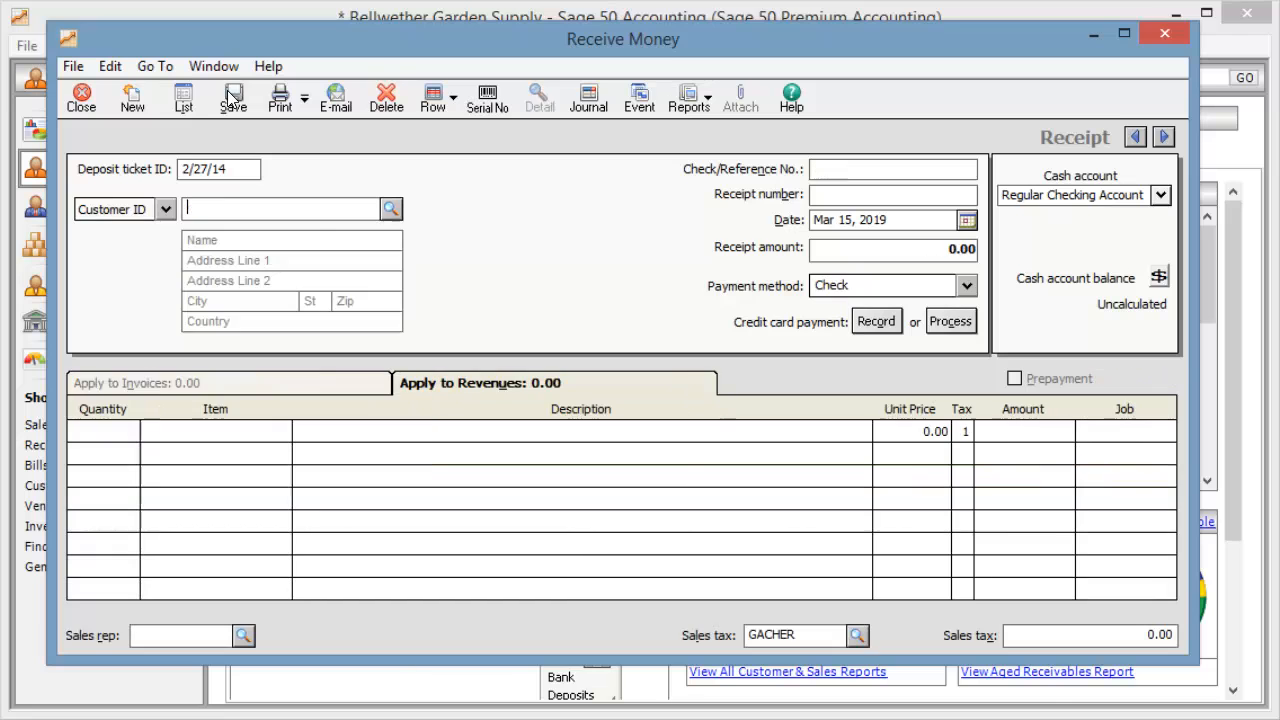
Step: Close the Receive Money window and open the full list of customer and sales reports
left_click(82, 96)
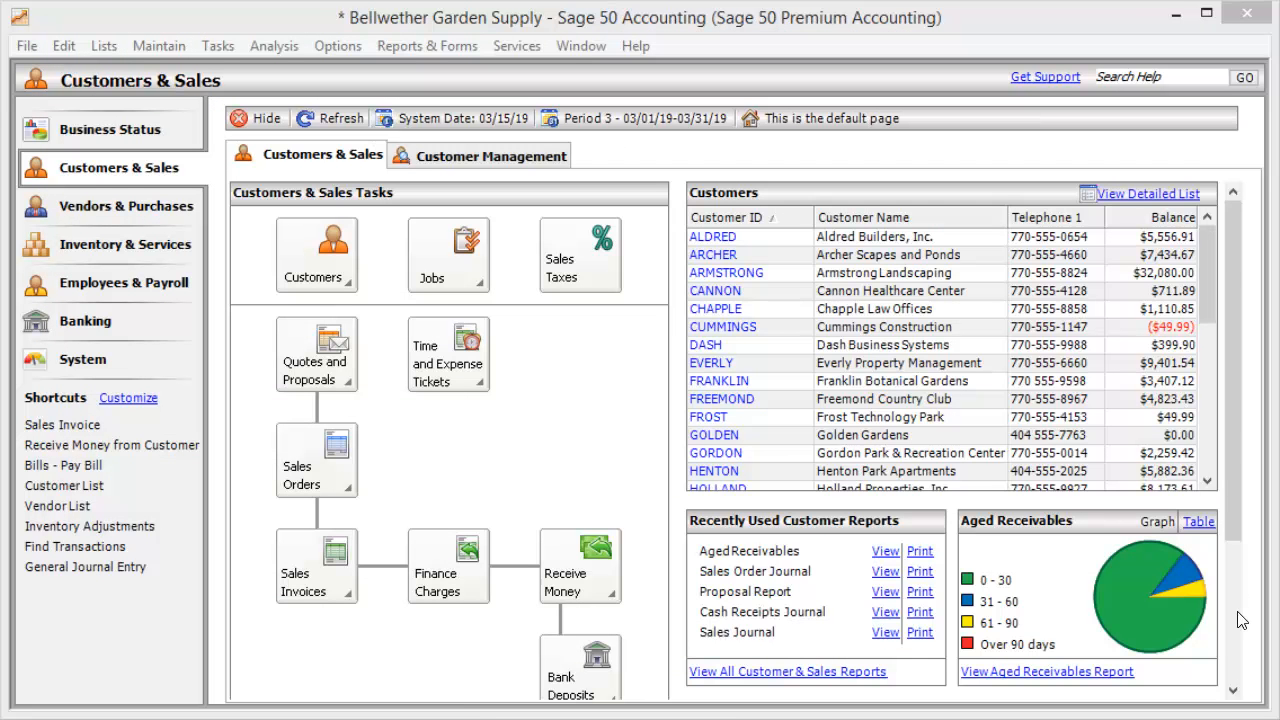
scroll(1240, 620, "down", 3)
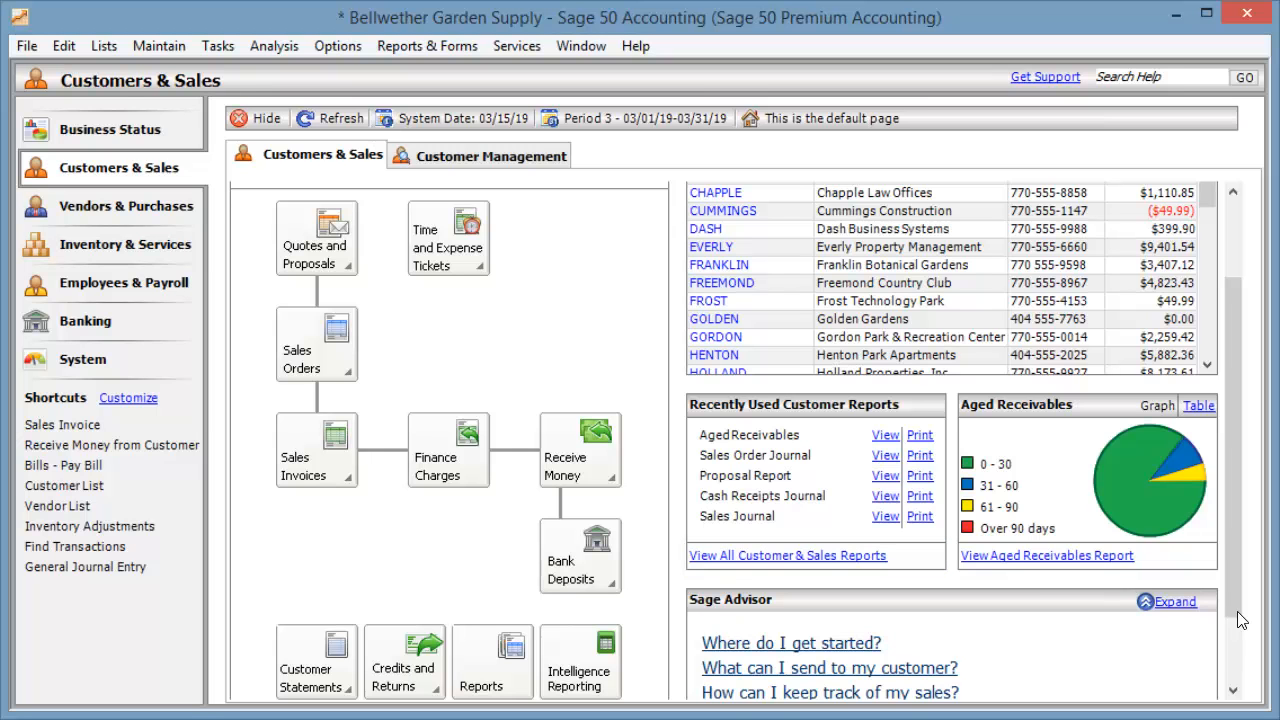
left_click(803, 556)
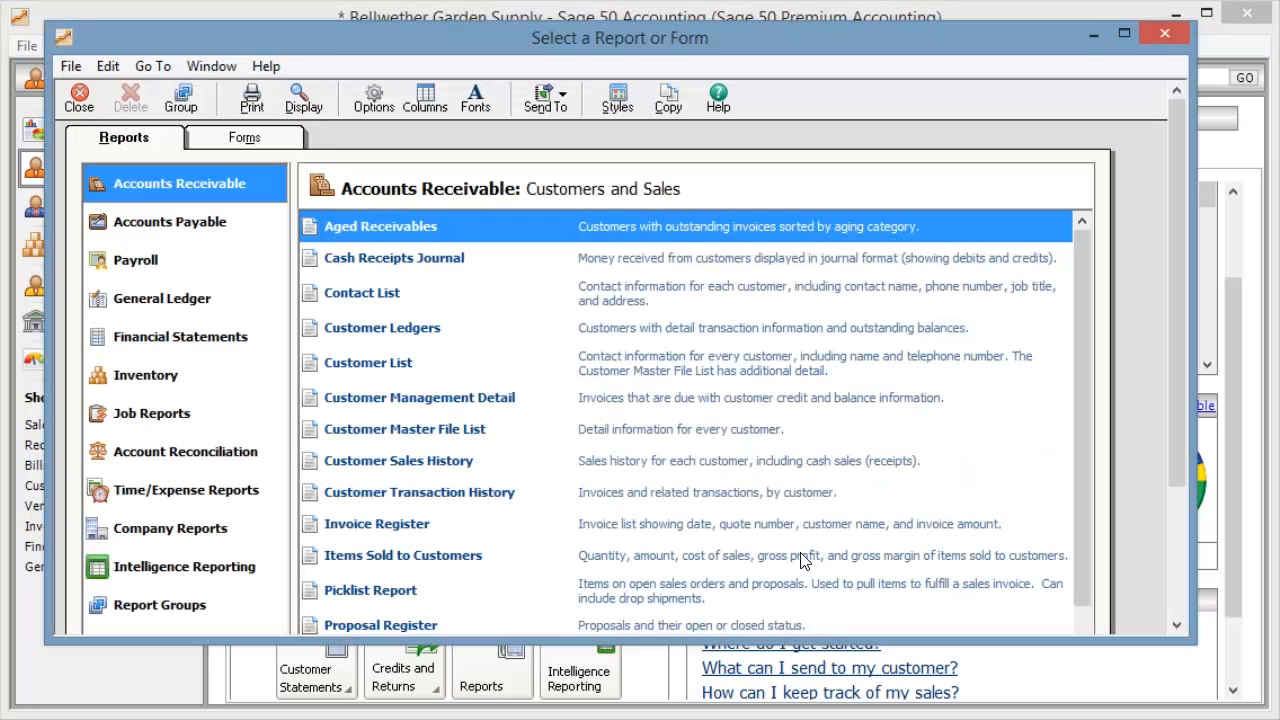
Step: View the Aged Receivables report and the Cash Receipts Journal, closing each one after review
double_click(353, 230)
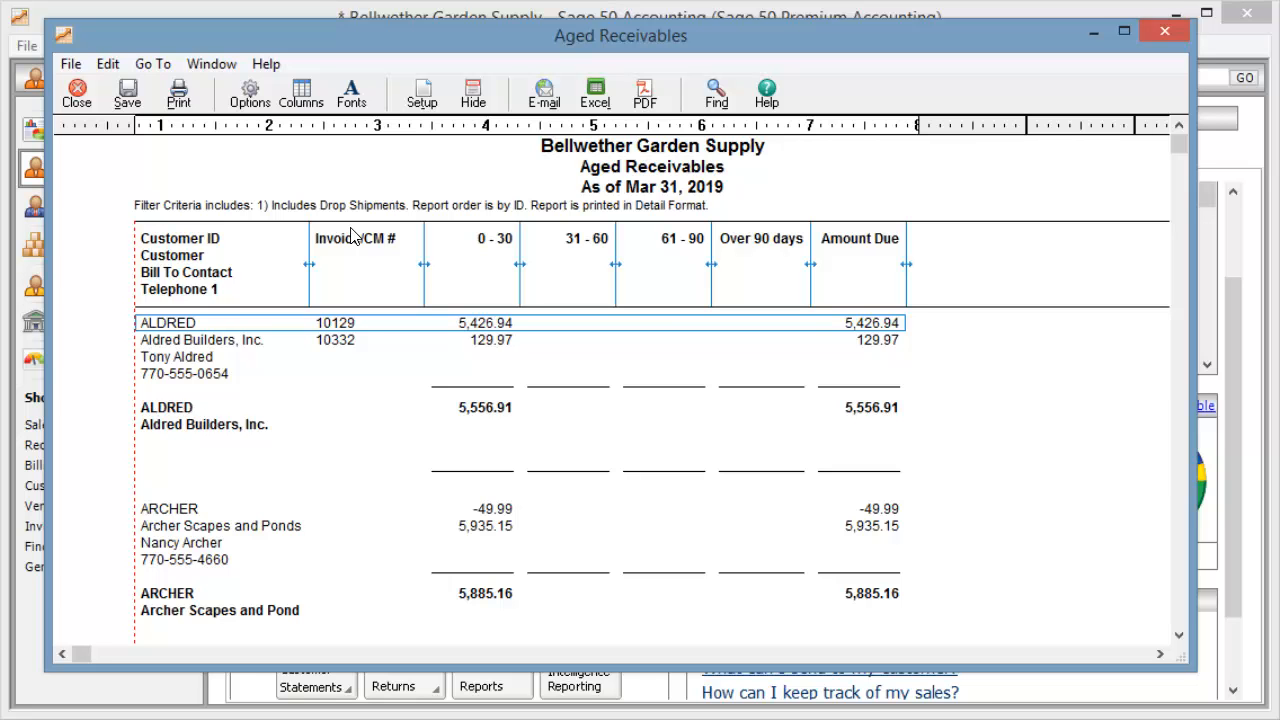
left_click(79, 94)
double_click(407, 260)
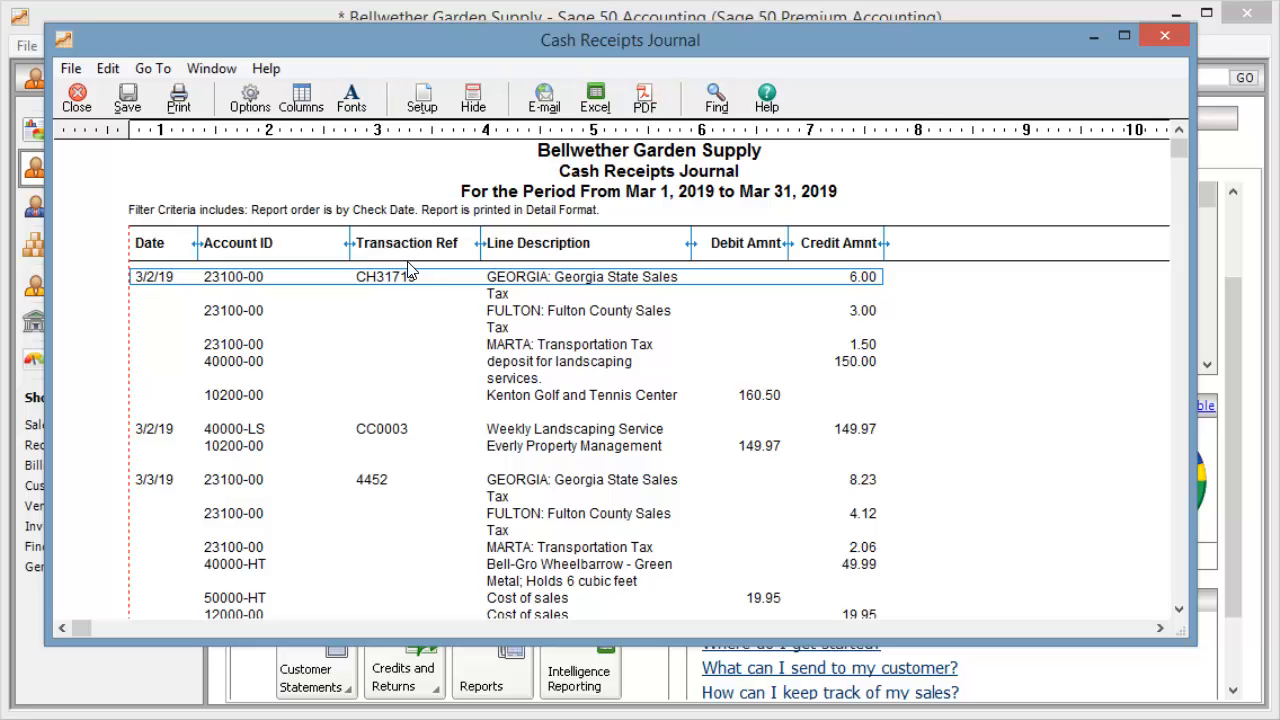
left_click(80, 100)
Step: Display the Customer List report, review its available column settings without changing them, and close the report
double_click(365, 366)
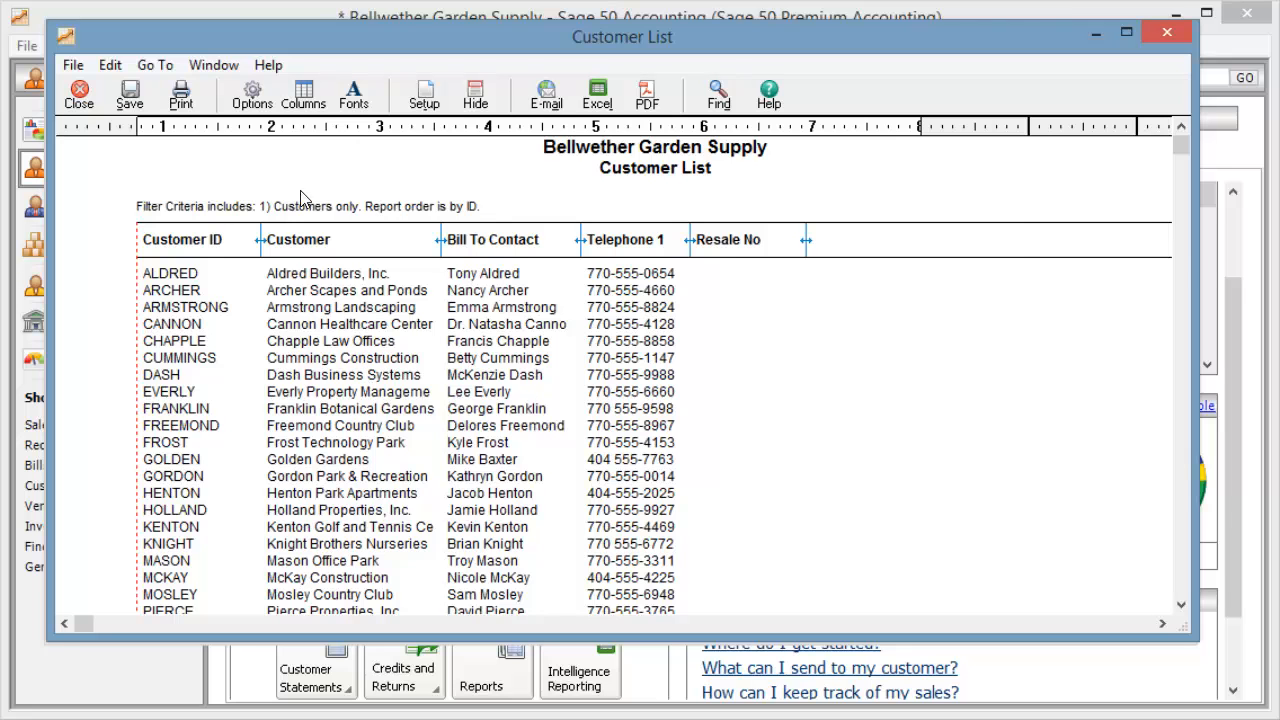
left_click(304, 96)
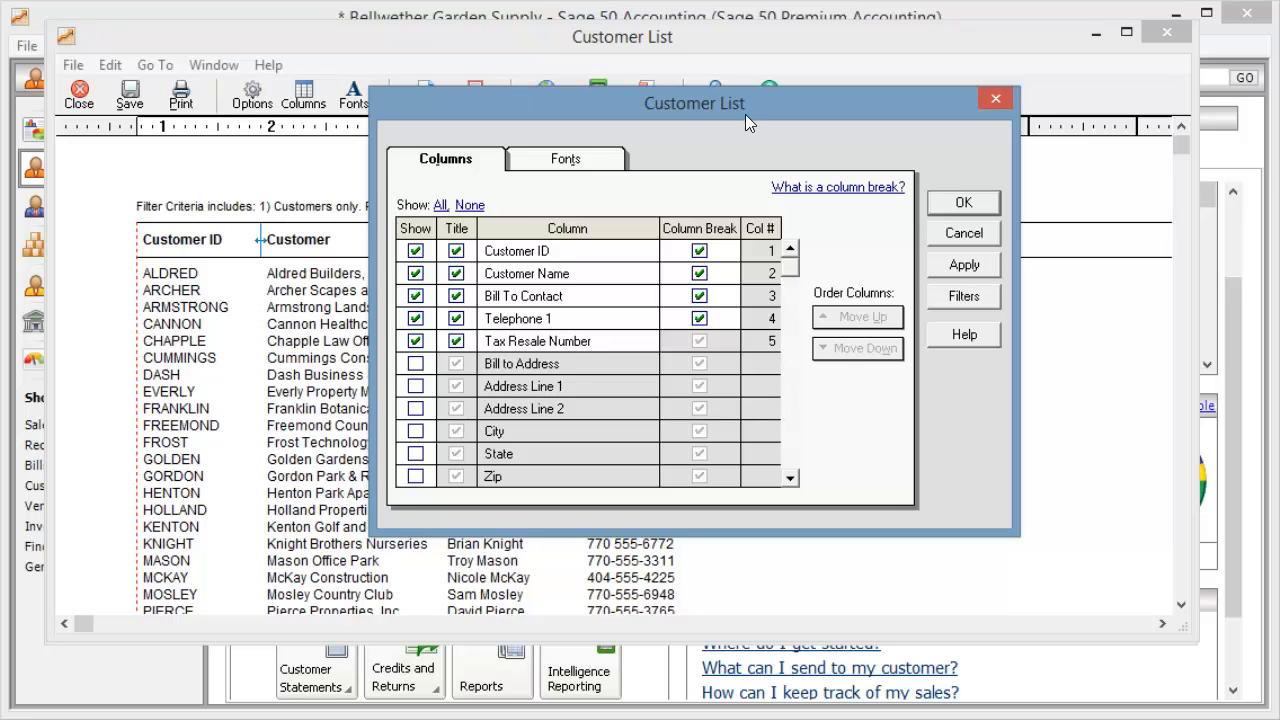
left_click(961, 237)
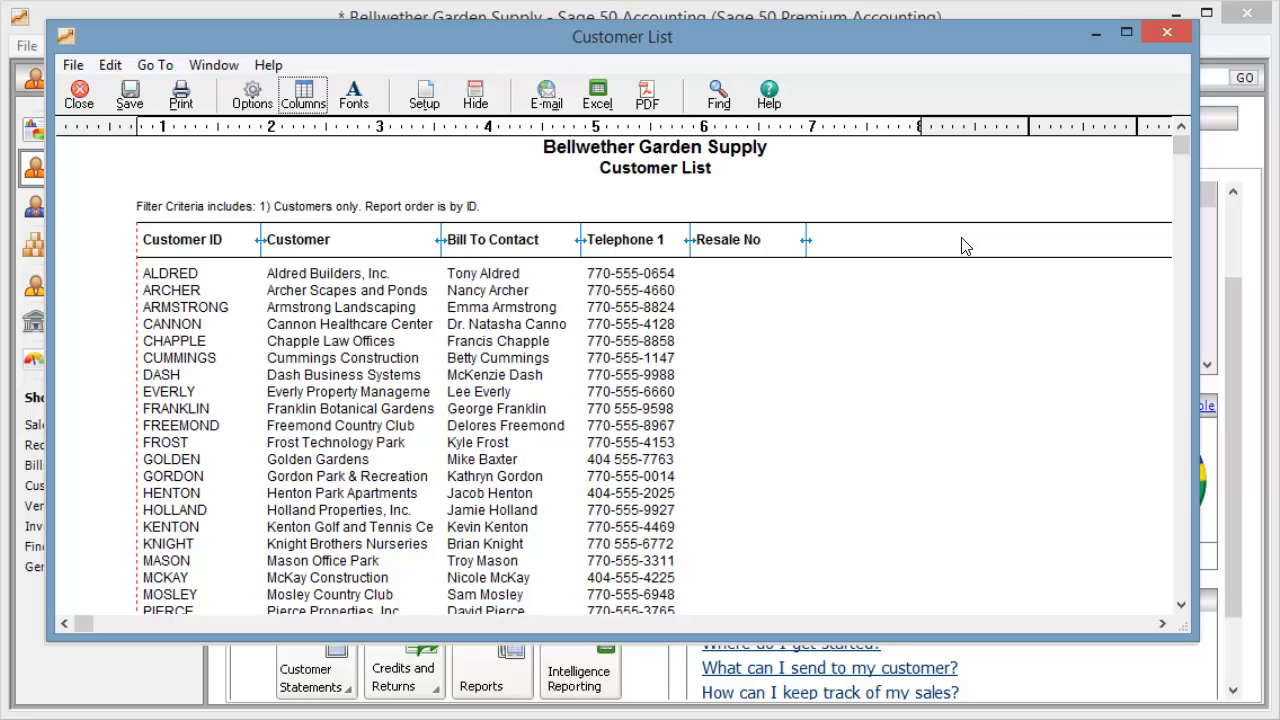
left_click(1164, 34)
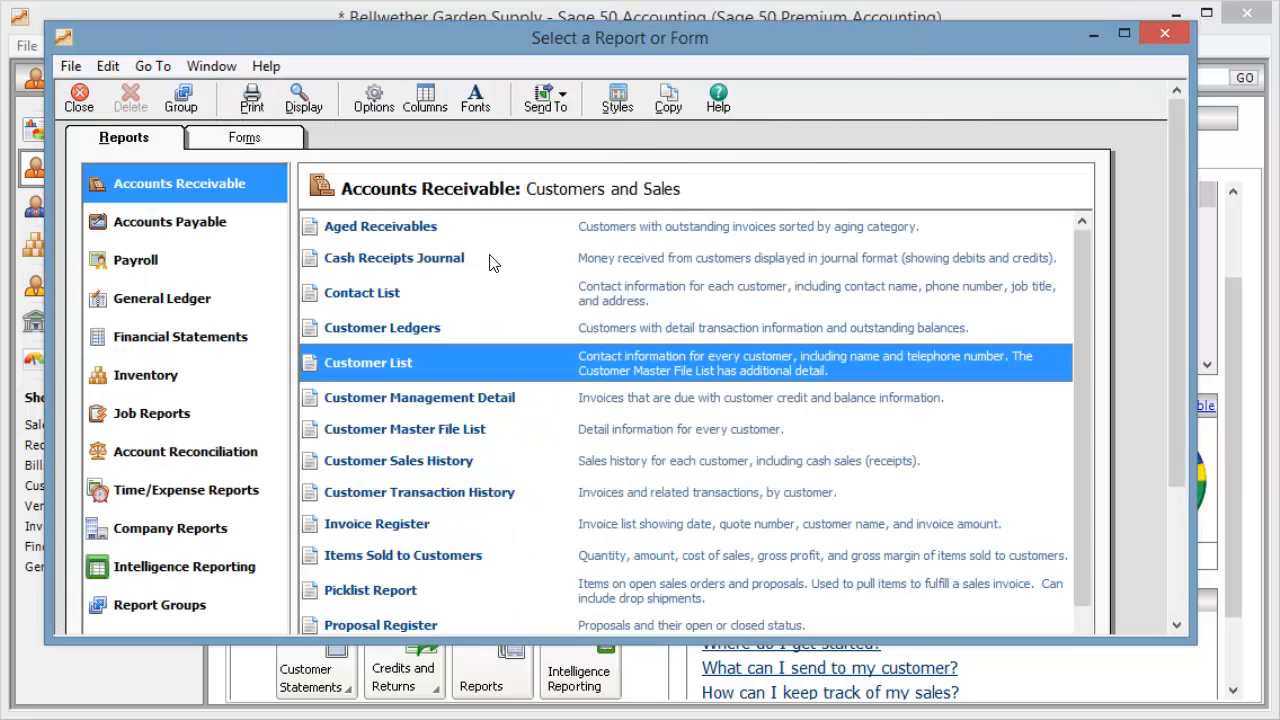
Step: View the Invoice Register and the Sales Journal from the Accounts Receivable reports, closing each one after review
double_click(416, 526)
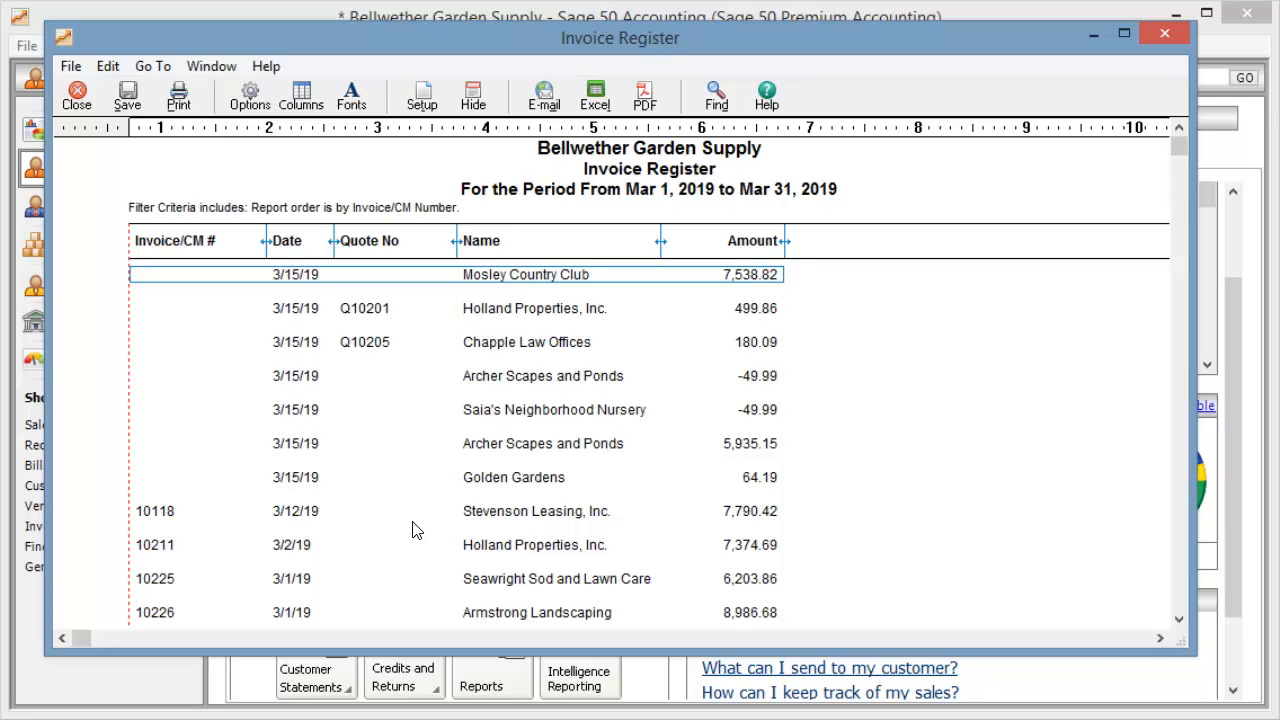
left_click(80, 96)
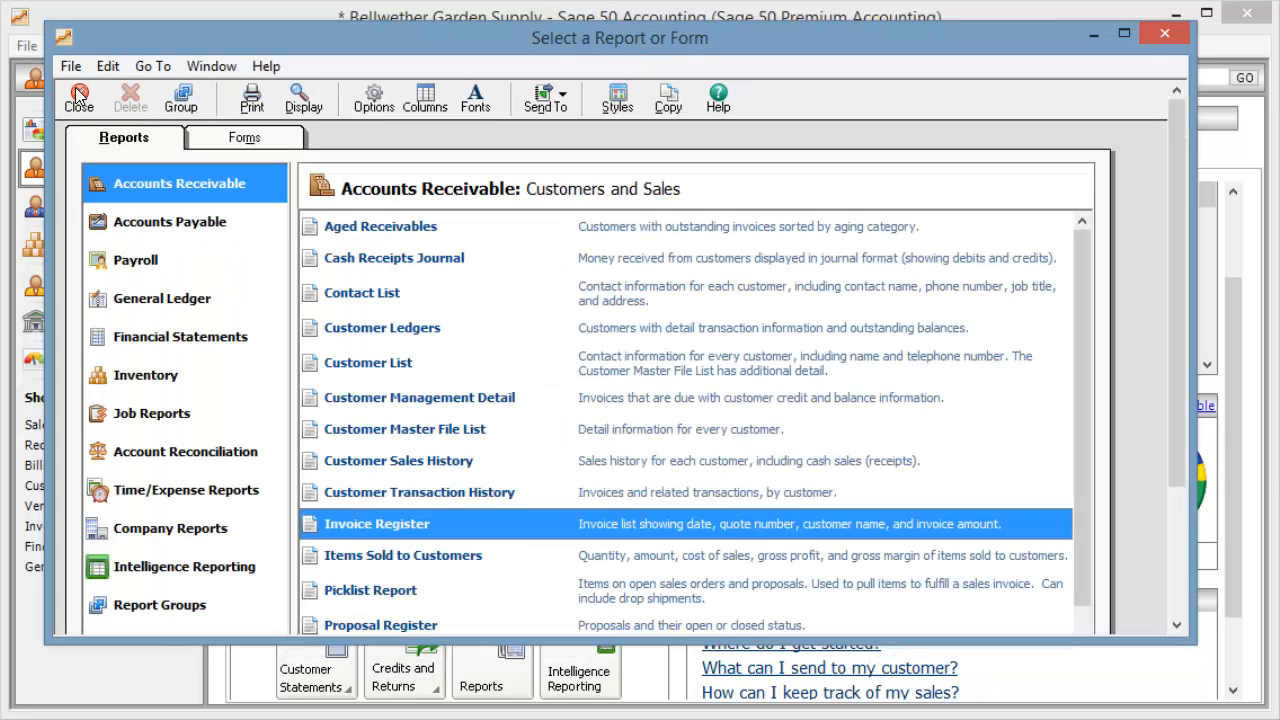
left_click(1174, 569)
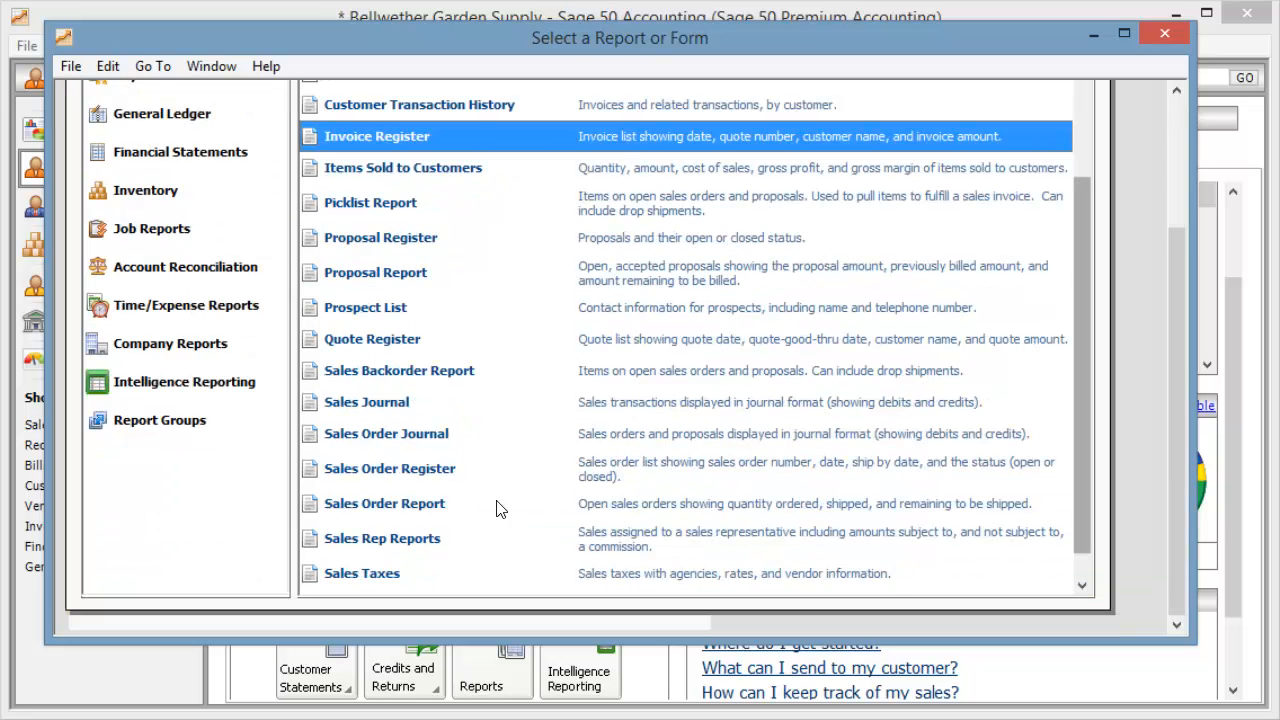
double_click(398, 410)
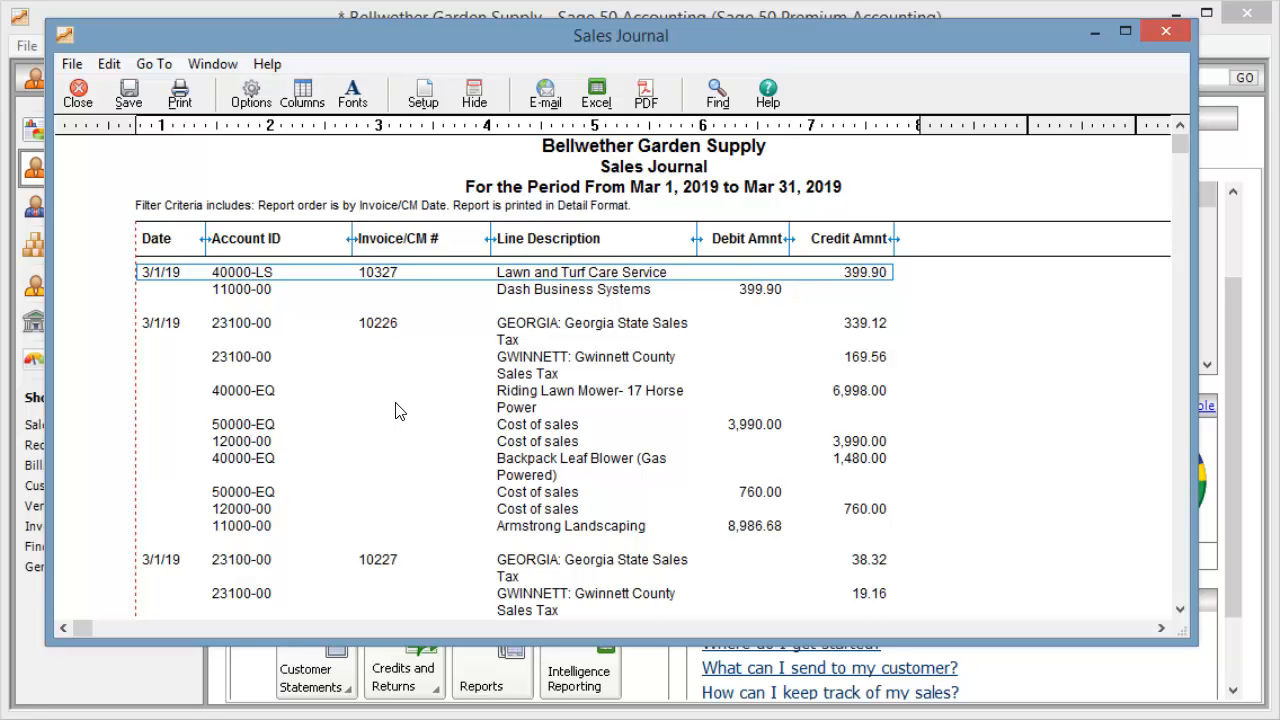
left_click(78, 94)
Step: Preview the Service Invoice form among the invoice and packing slip forms, then close the preview and the report selection window
left_click(244, 139)
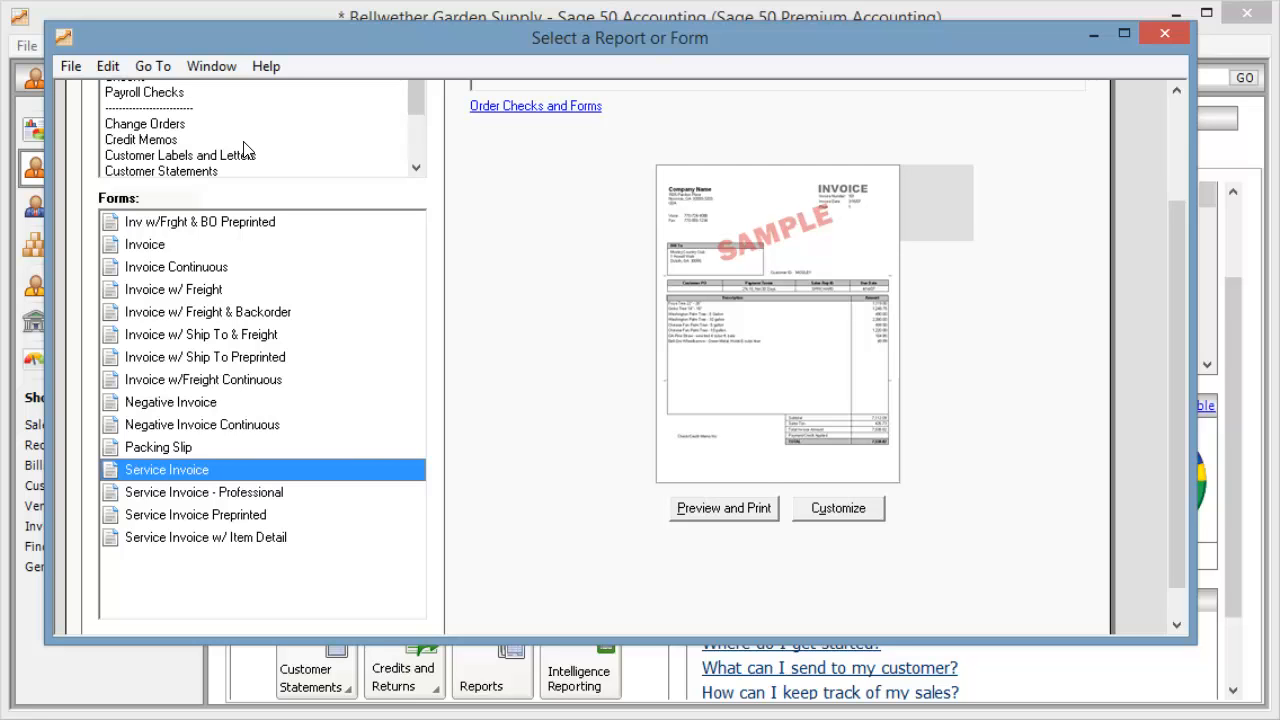
left_click(737, 508)
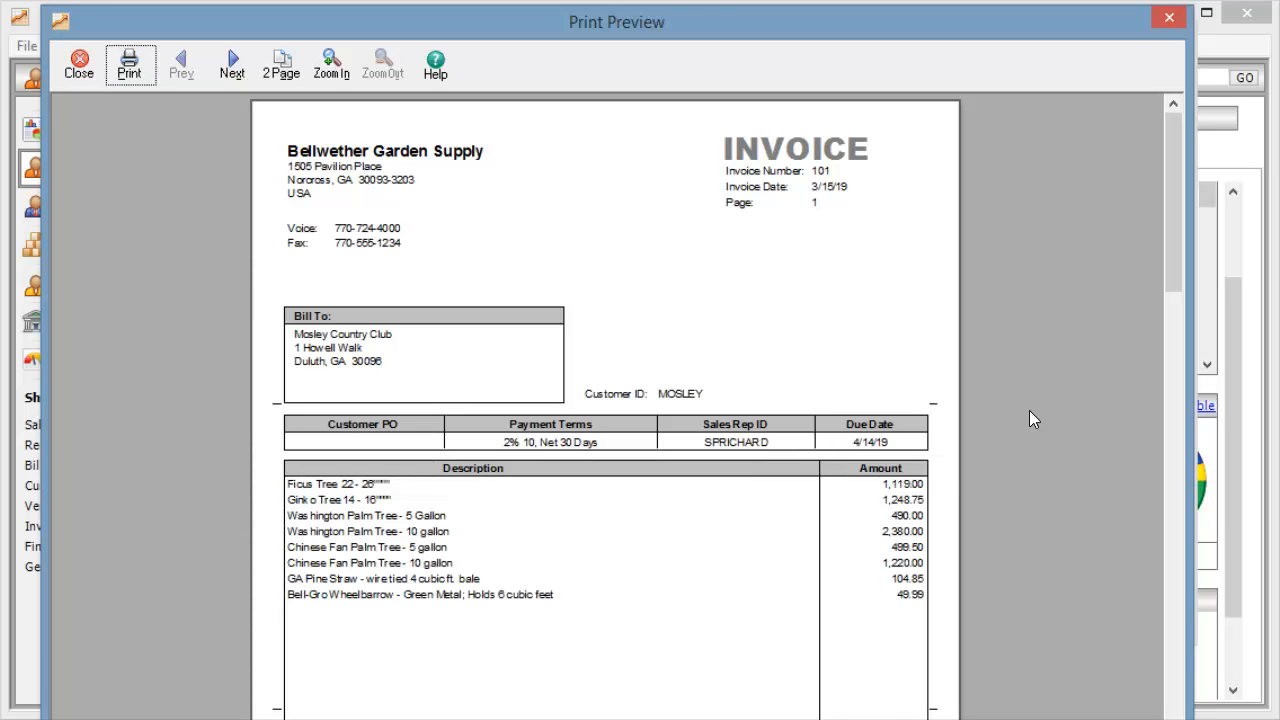
left_click(1169, 18)
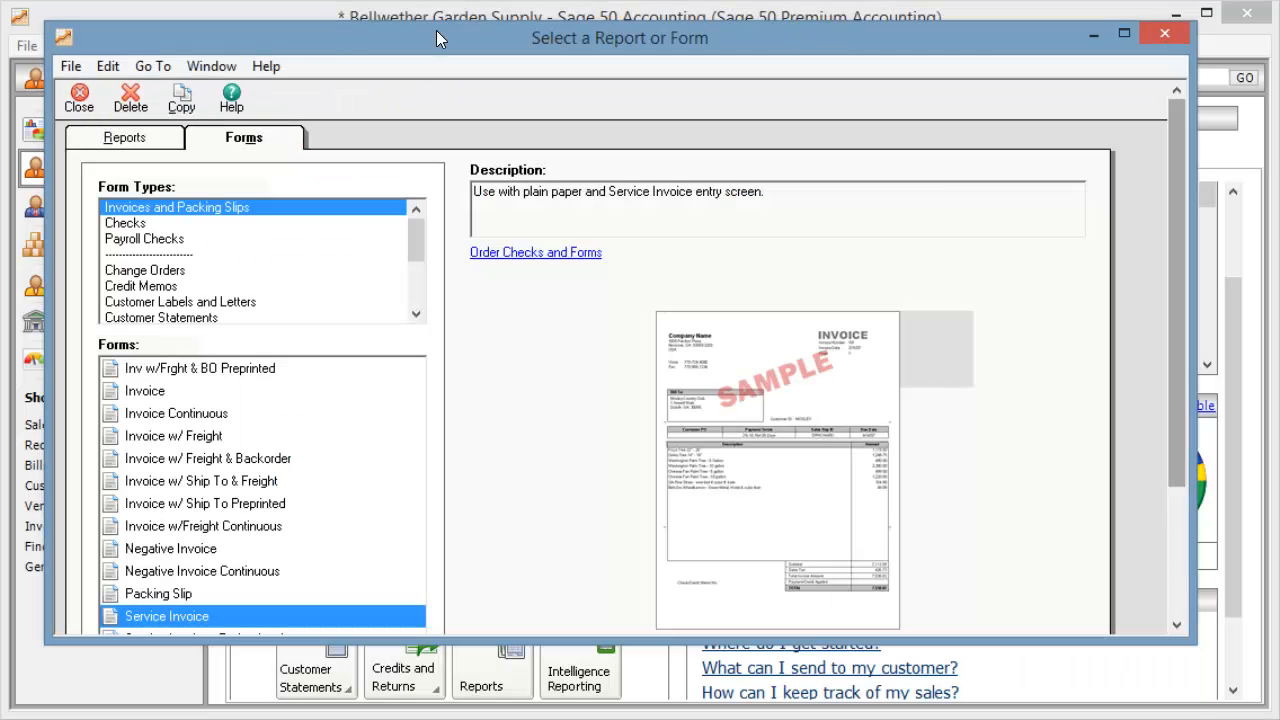
left_click(84, 99)
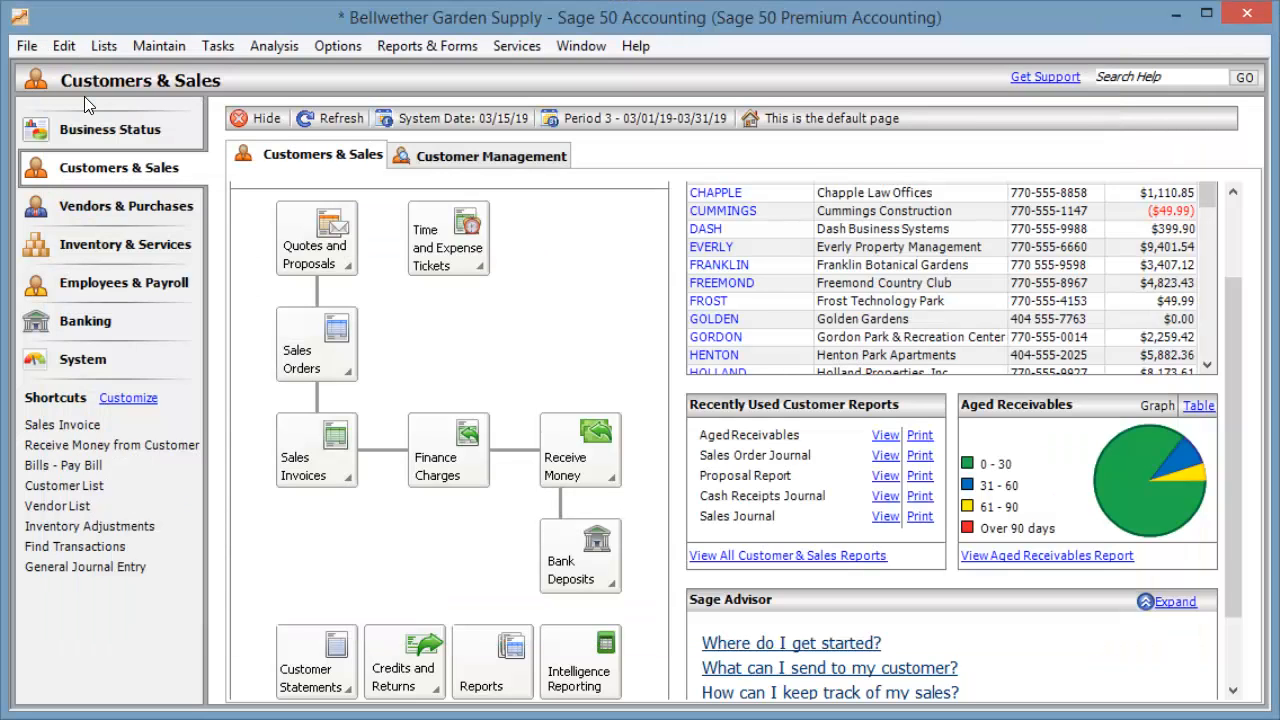